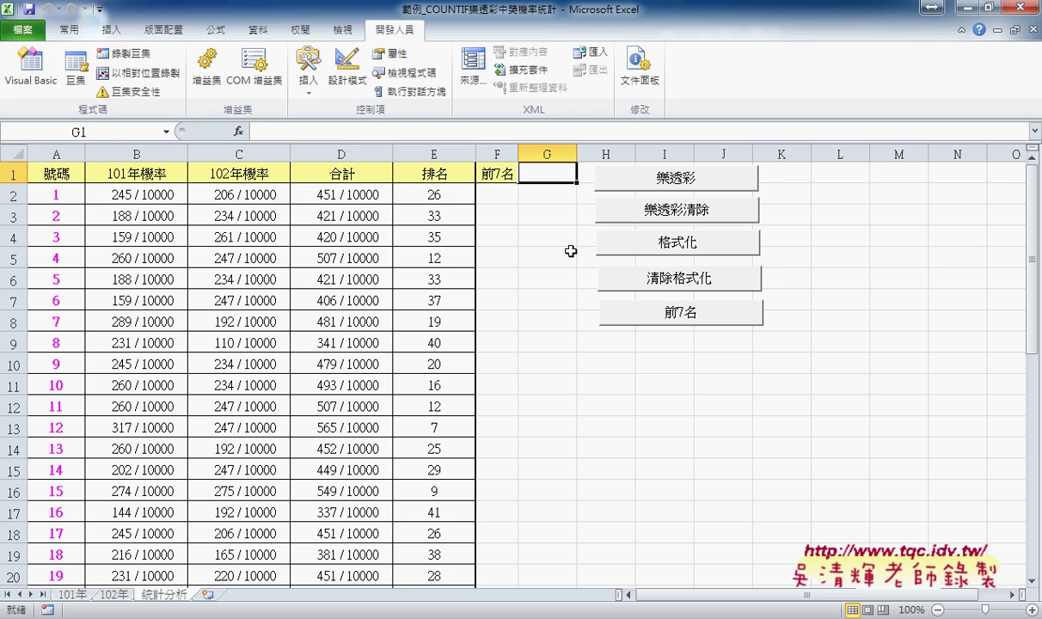
- Begin recording a new macro named 巨集1, stored in this workbook
click(125, 53)
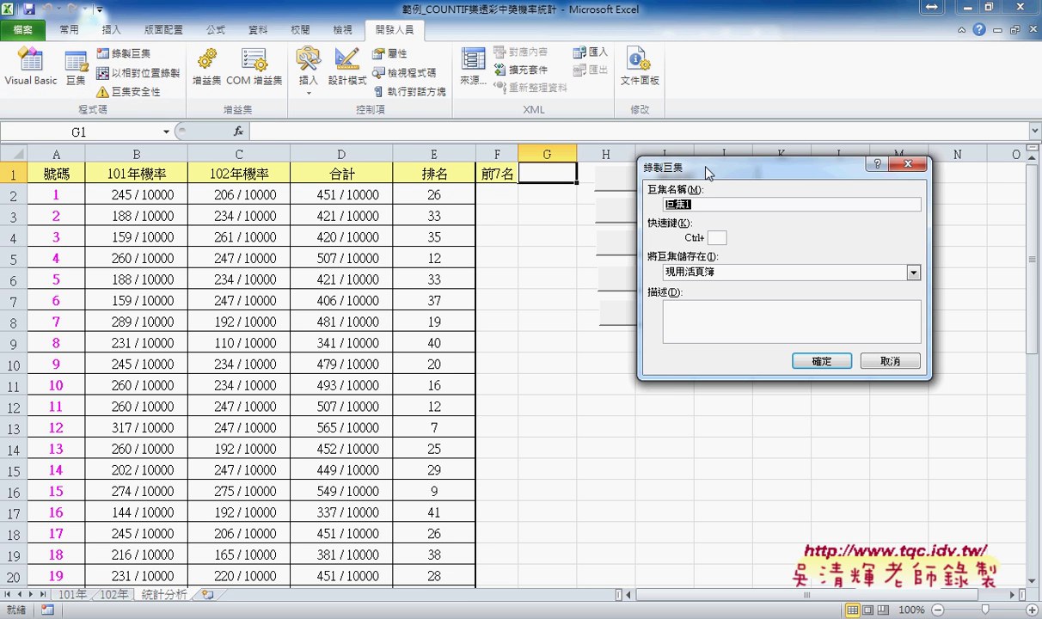
drag(672, 165, 715, 162)
click(830, 353)
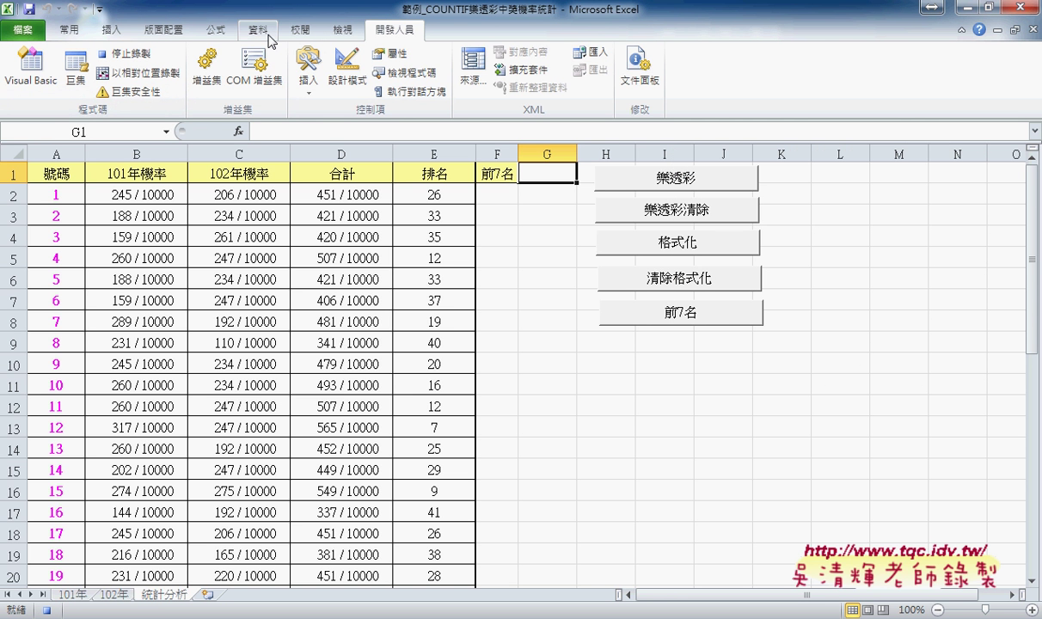
- Select the ranks in E2:E43 and create a rule for cell values less than or equal to 7
click(447, 195)
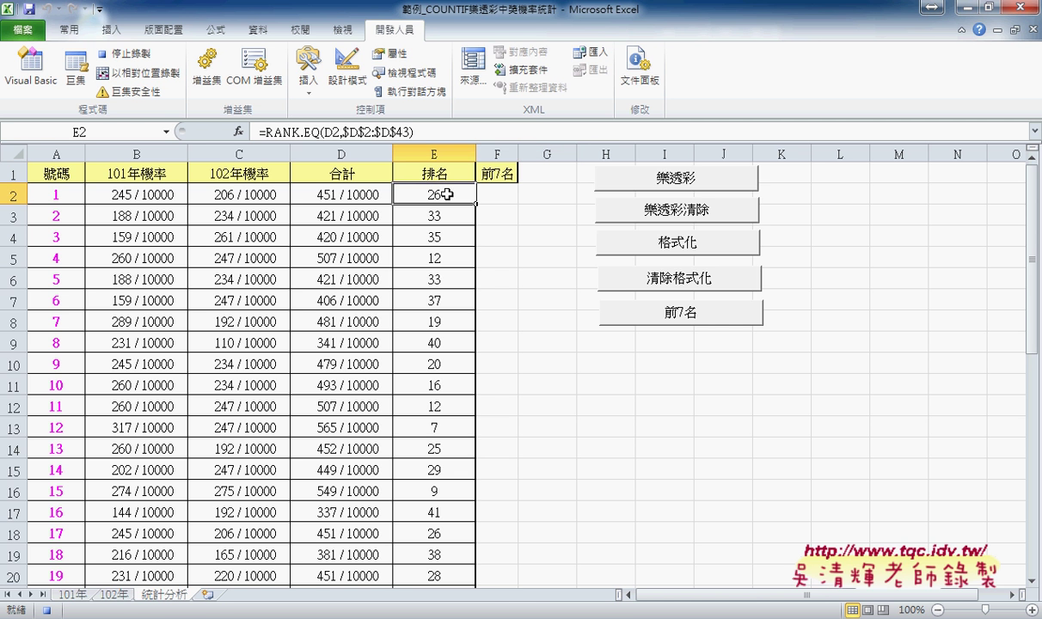
key(ctrl+shift+Down)
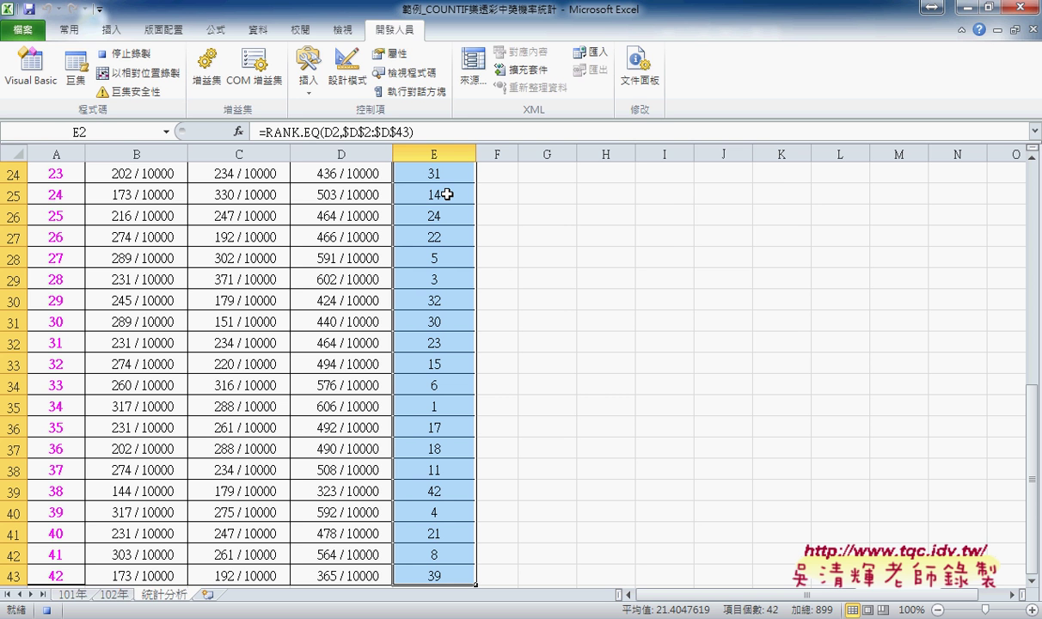
click(68, 30)
click(617, 71)
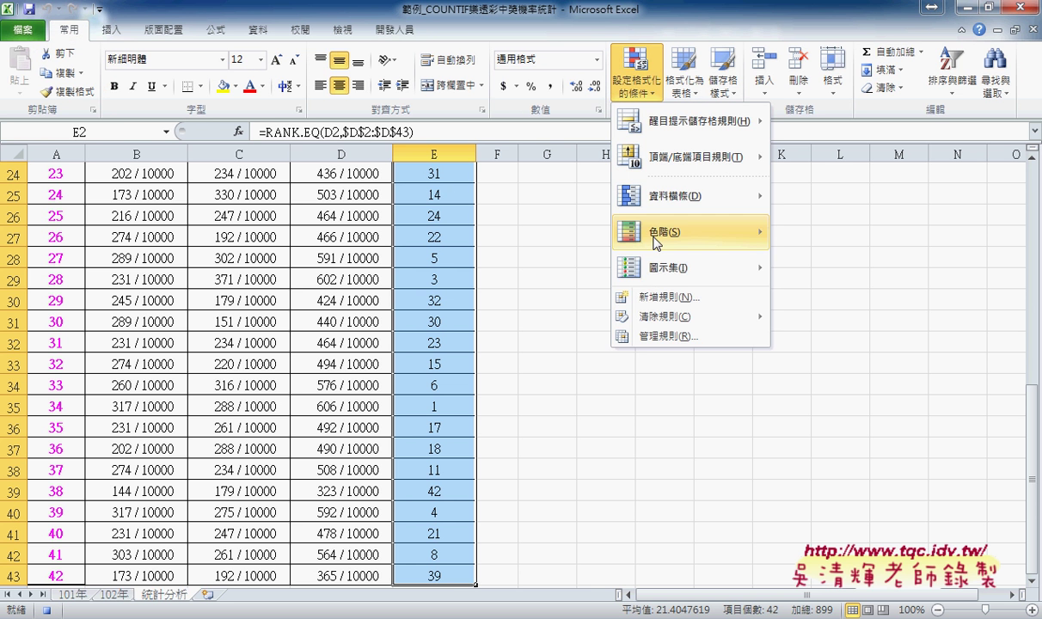
click(664, 297)
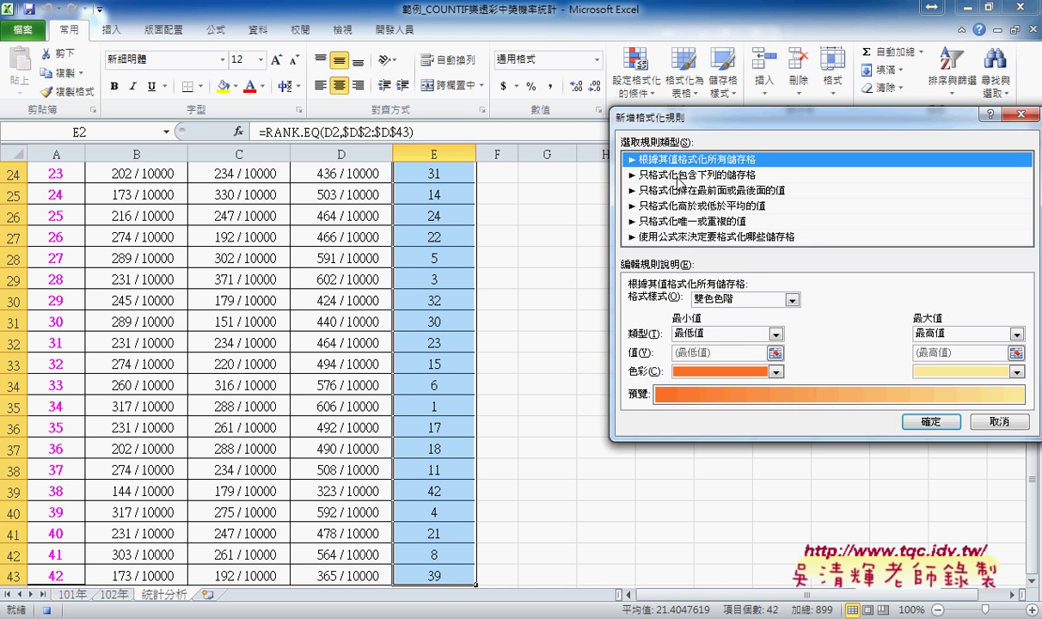
click(643, 173)
click(746, 306)
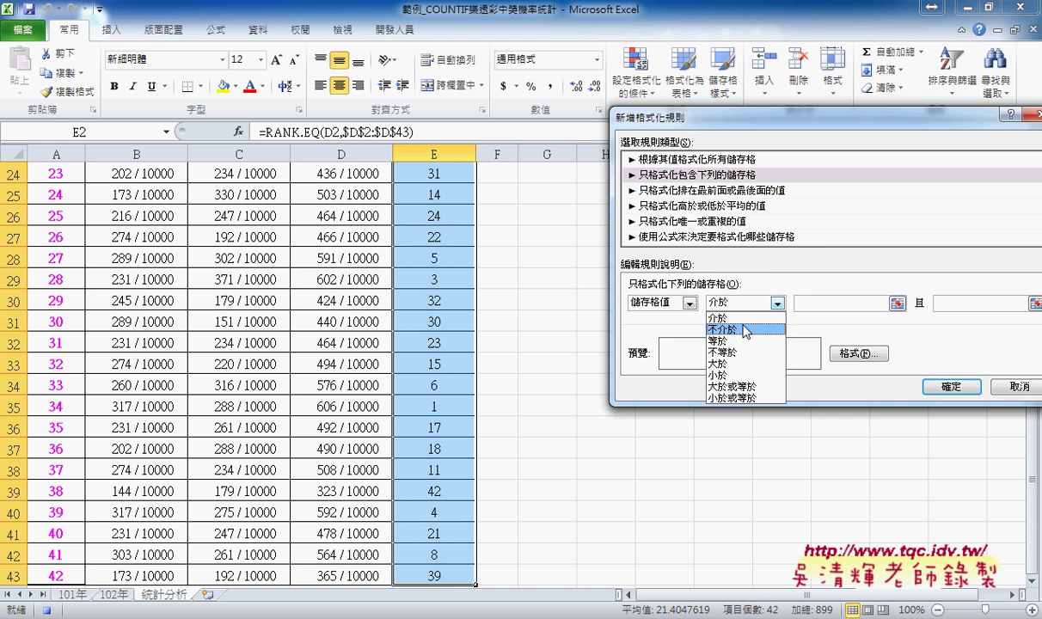
click(726, 385)
click(806, 303)
text(7)
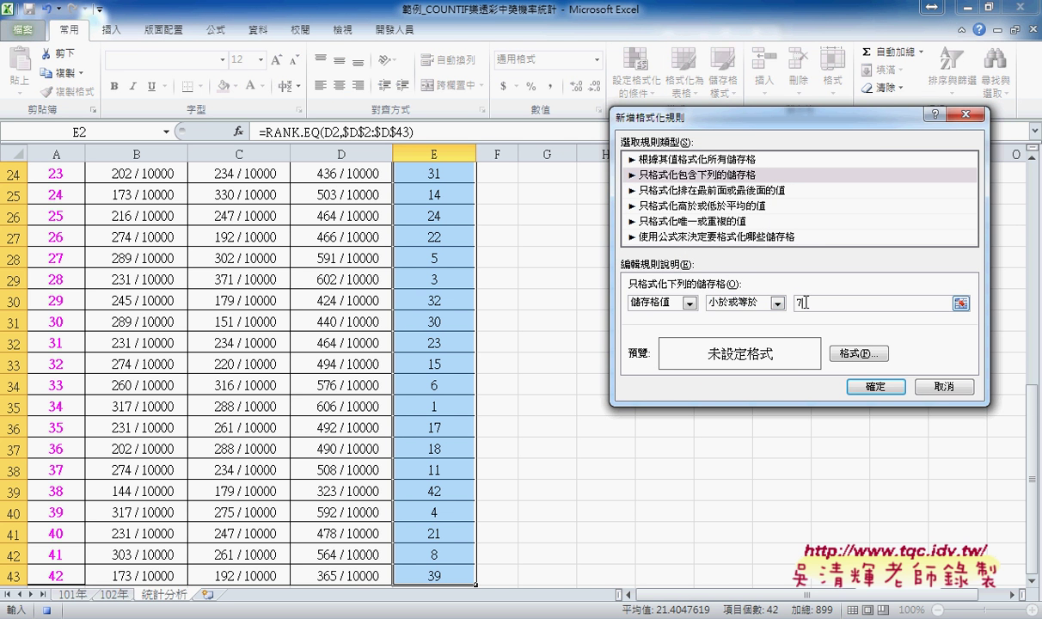
- Give matching cells a yellow fill and red text, and apply the rule
click(857, 353)
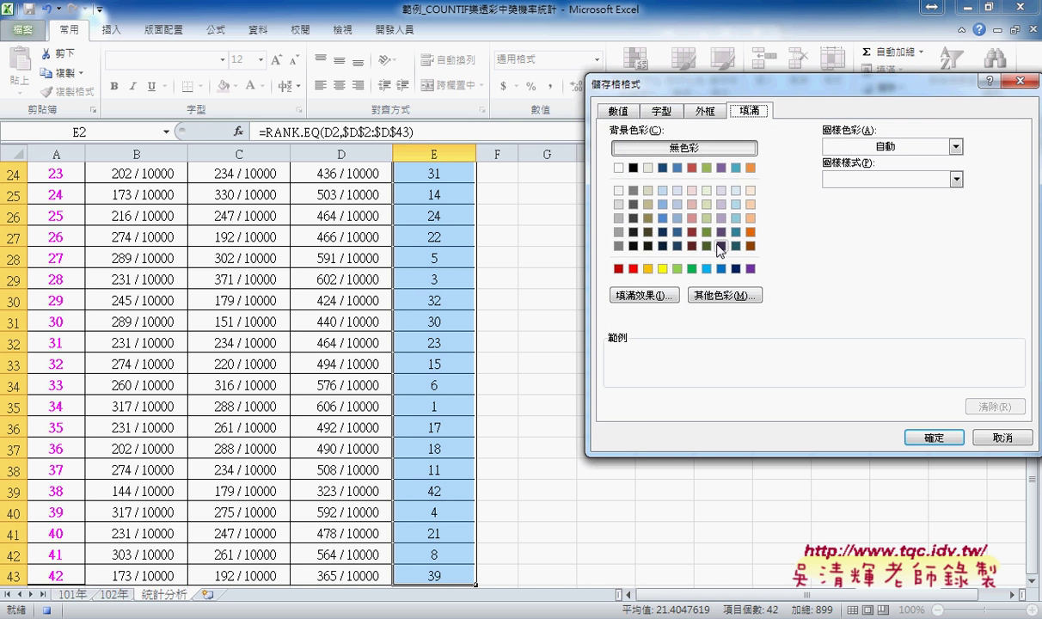
click(663, 269)
click(655, 111)
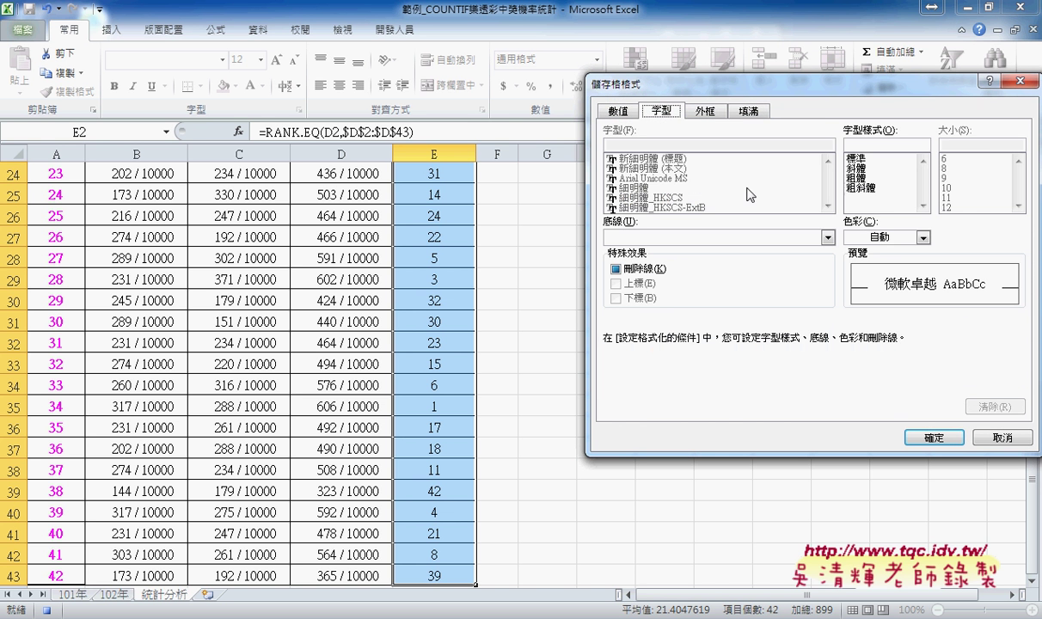
click(900, 238)
click(818, 361)
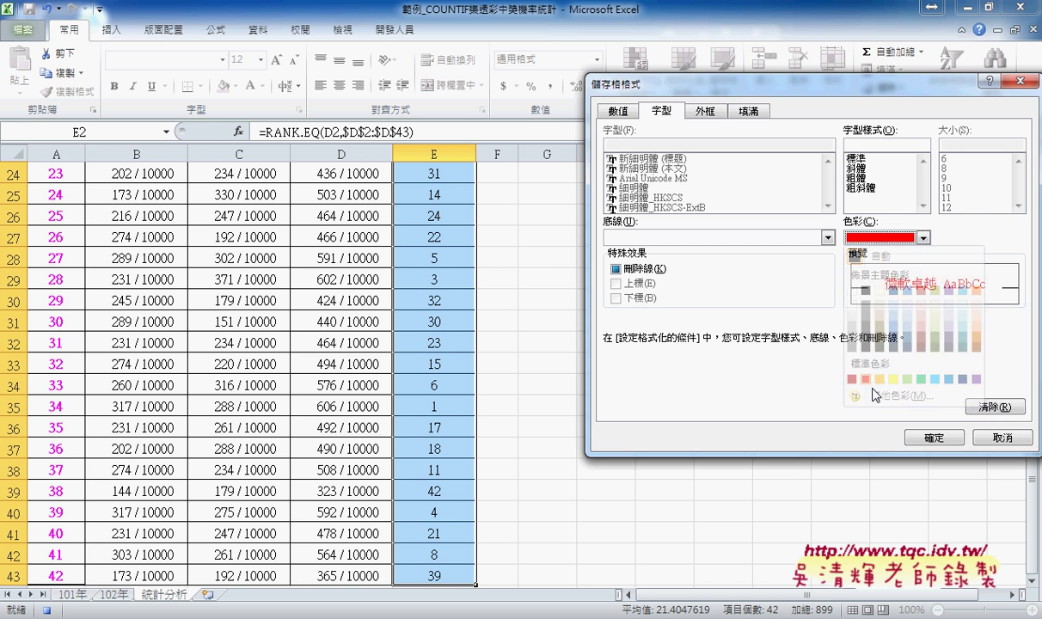
click(936, 438)
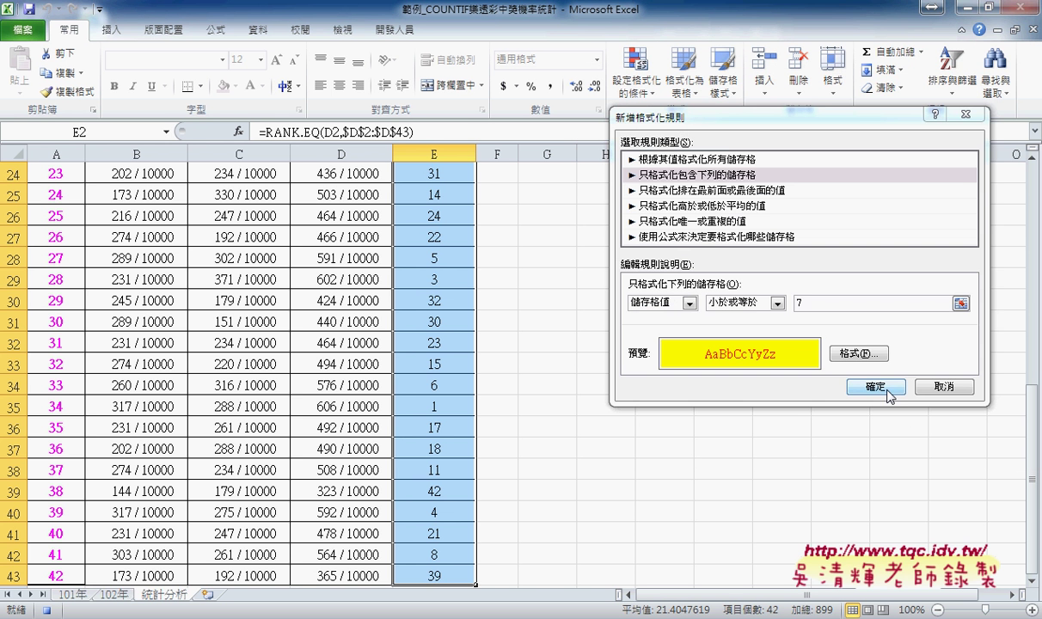
click(875, 387)
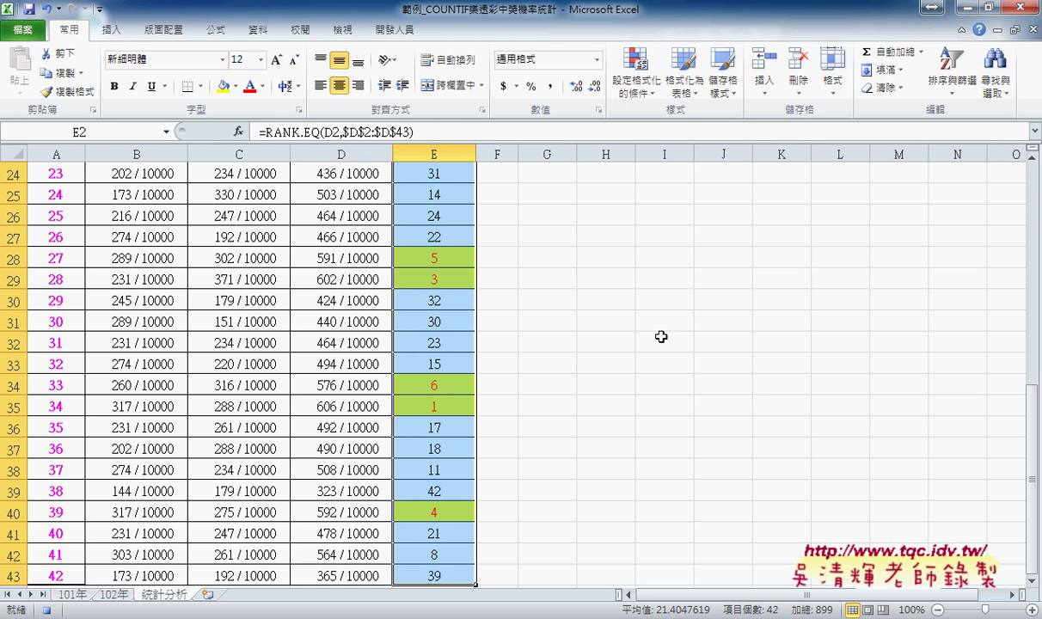
- Select cell F28, then stop the 巨集1 macro recording from the Developer tab
click(510, 251)
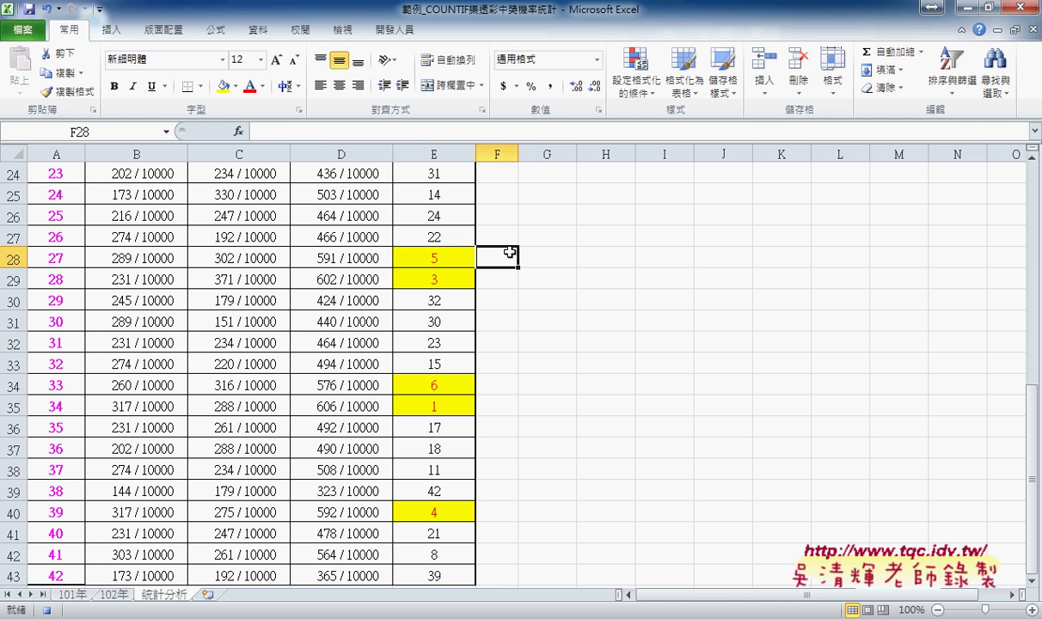
click(391, 31)
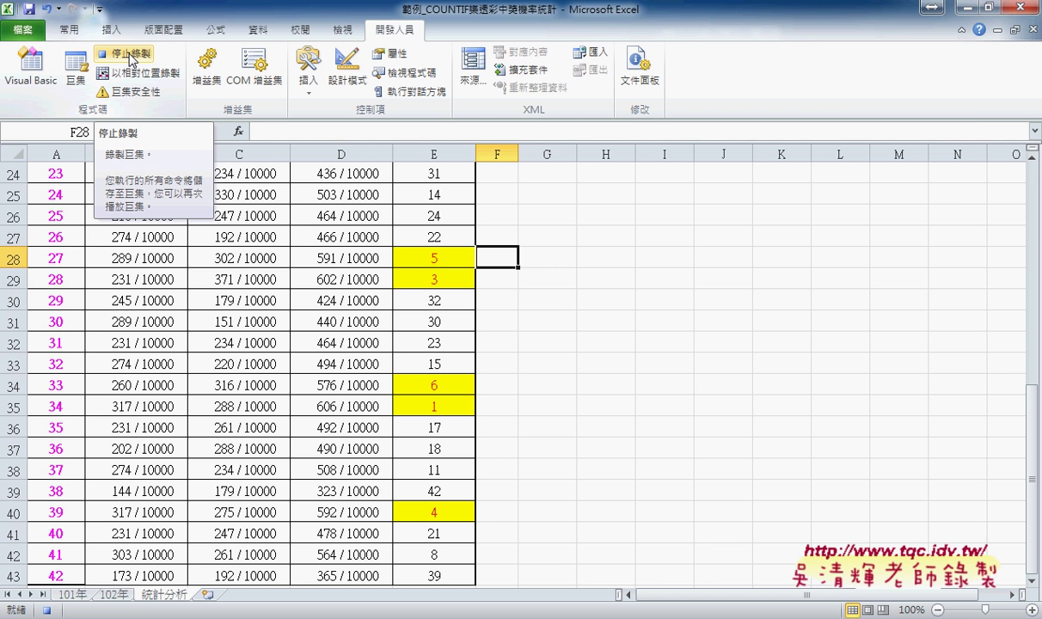
click(129, 54)
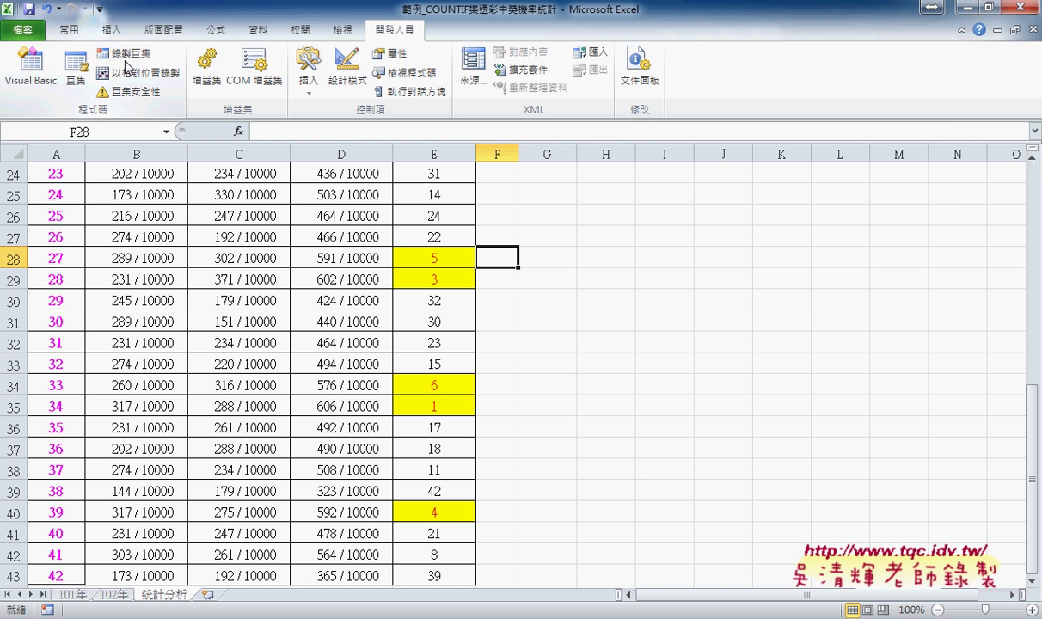
- Open macro 巨集1 in the VBA editor and select its recorded code lines
click(84, 83)
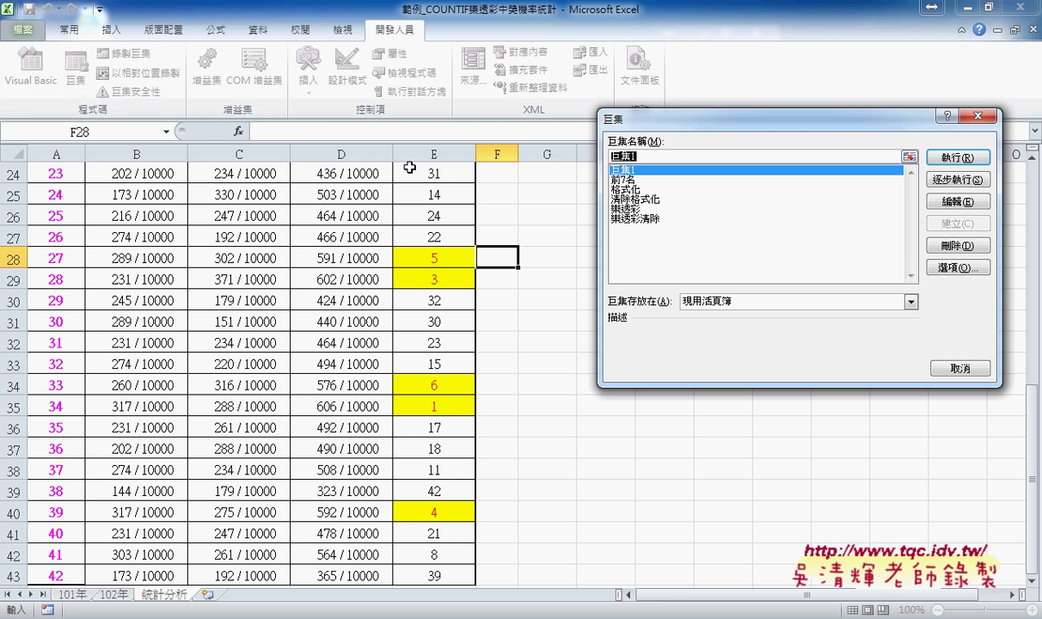
click(967, 203)
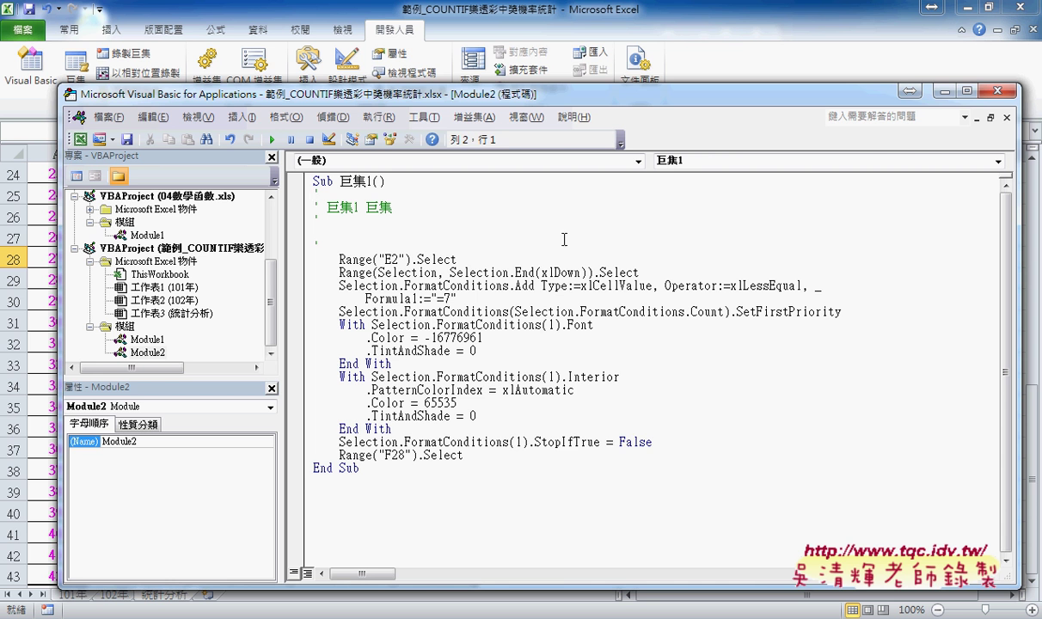
drag(468, 455, 302, 254)
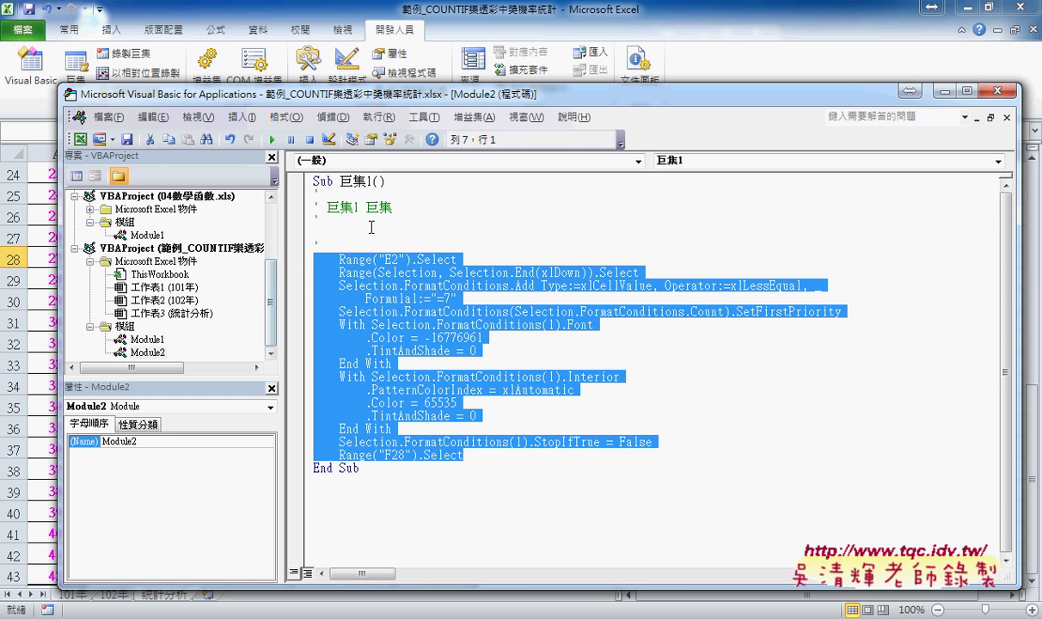
click(148, 340)
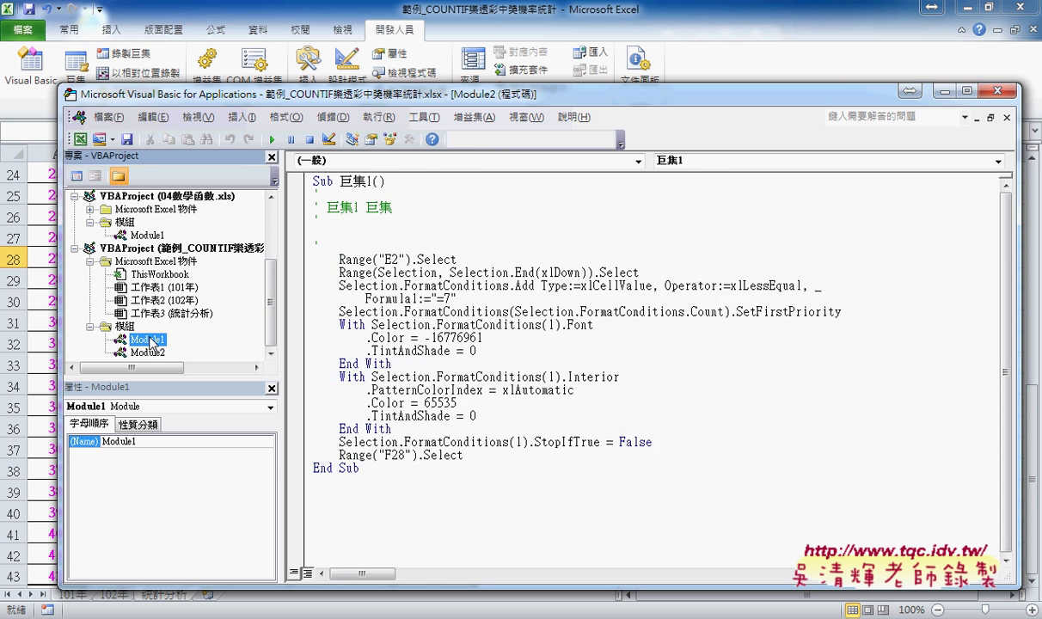
double_click(150, 340)
scroll(332, 275, down, 4)
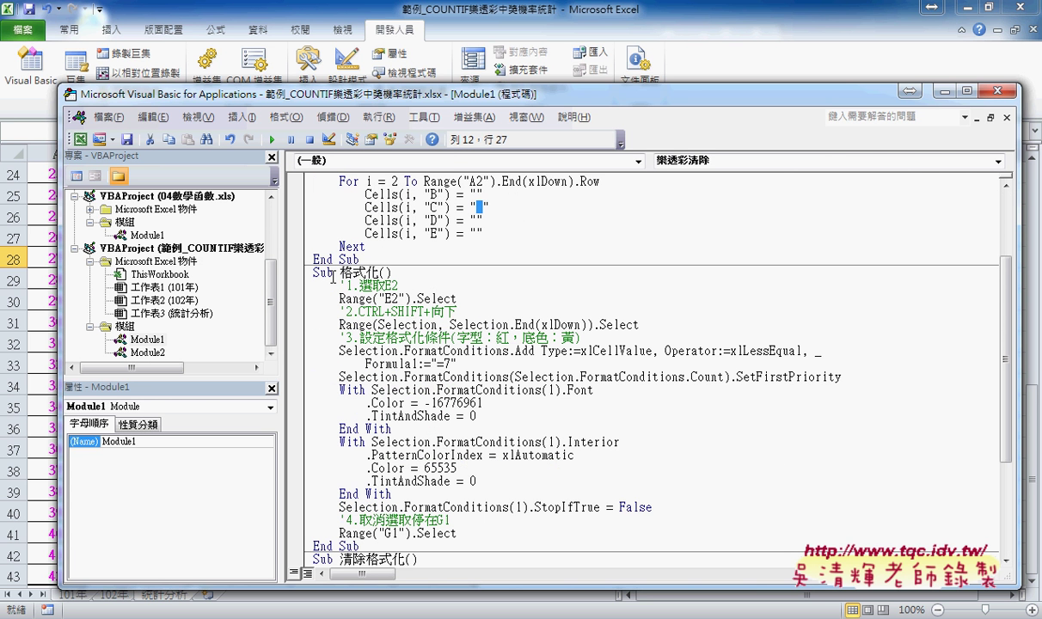
double_click(374, 273)
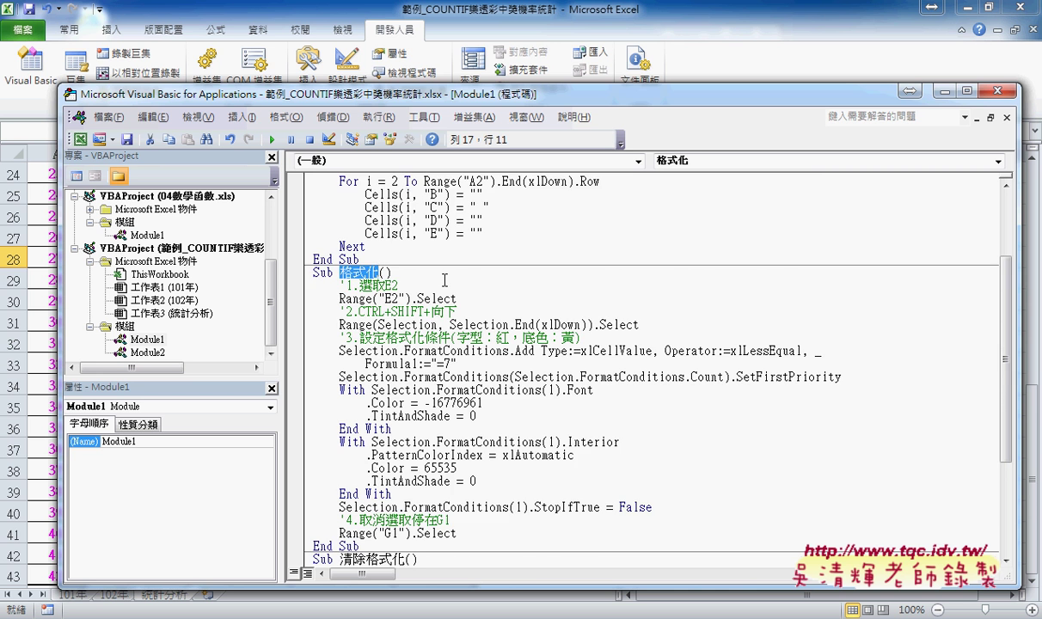
scroll(379, 269, down, 2)
click(395, 207)
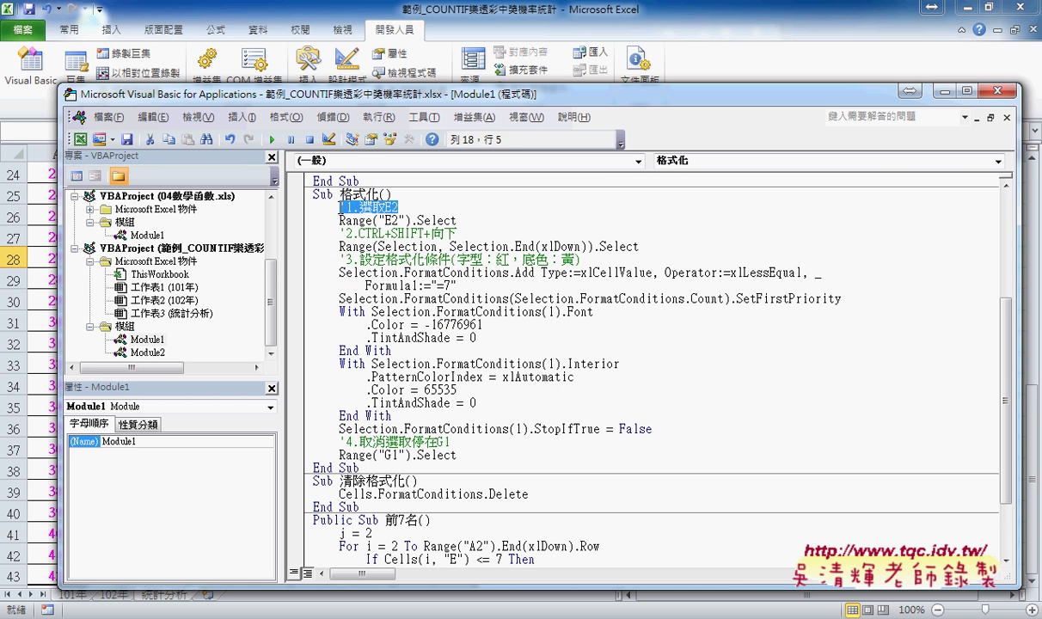
drag(456, 233, 357, 233)
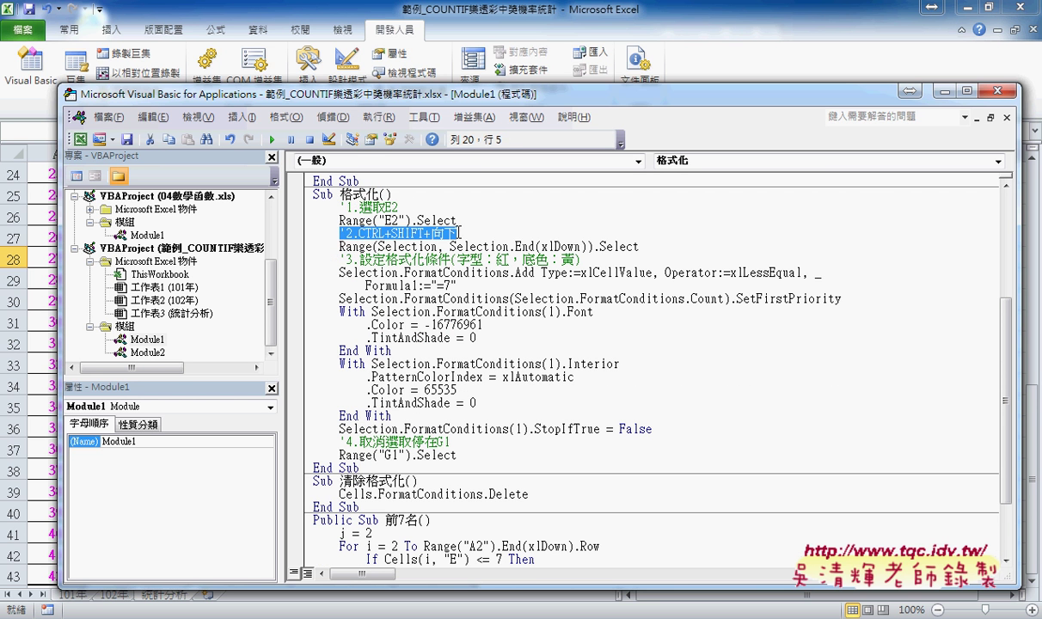
drag(581, 259, 340, 260)
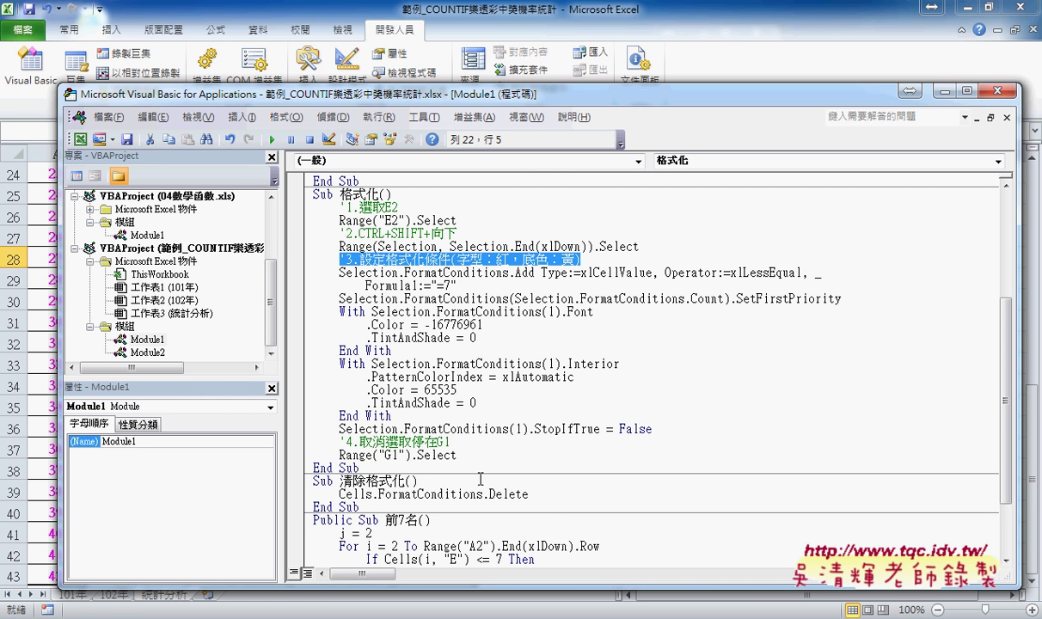
drag(528, 494, 339, 495)
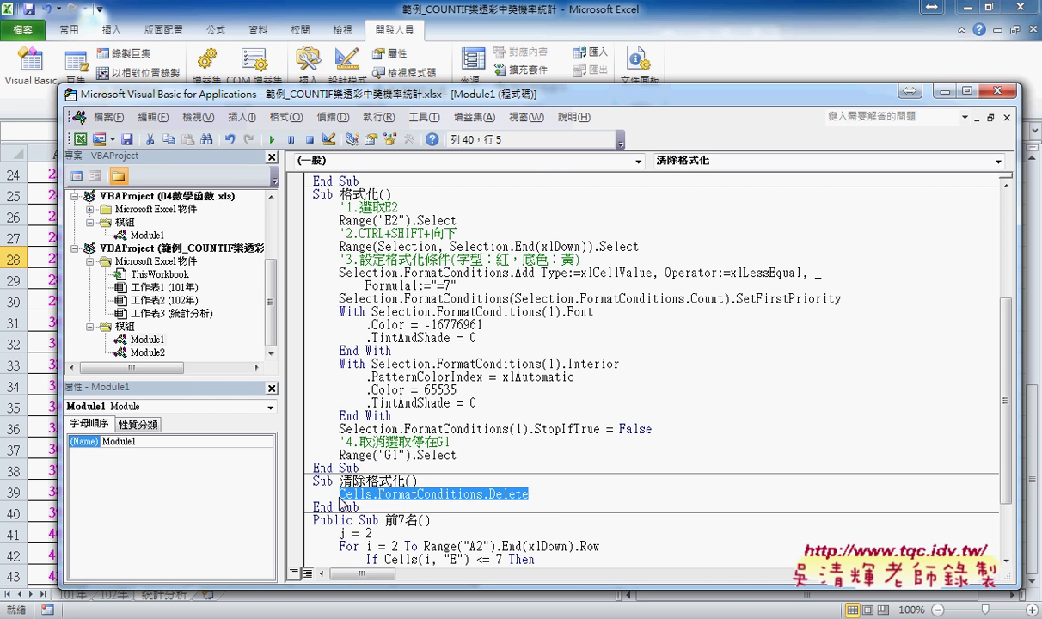
- Back in Excel, clear conditional formatting rules from the entire sheet, then select E13
click(568, 9)
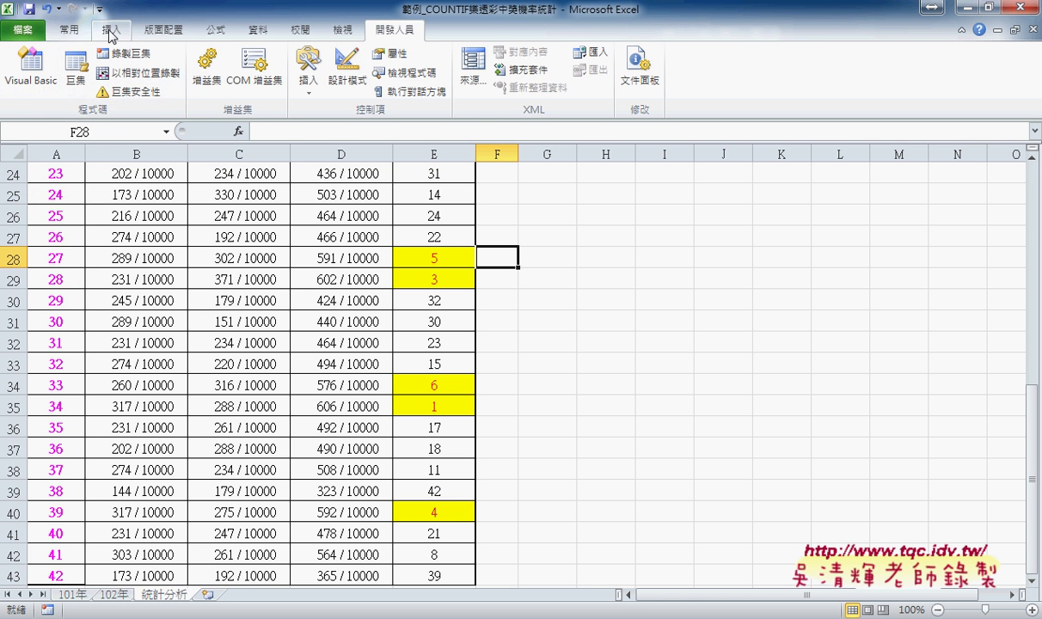
click(74, 31)
scroll(428, 251, up, 2)
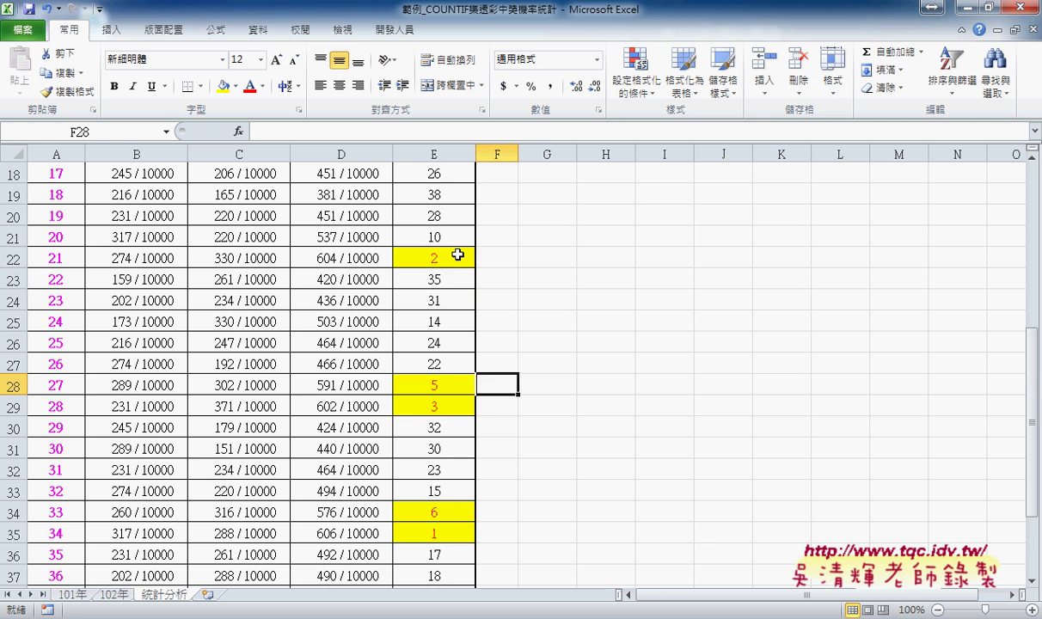
scroll(464, 215, up, 1)
scroll(464, 207, up, 2)
scroll(464, 215, up, 2)
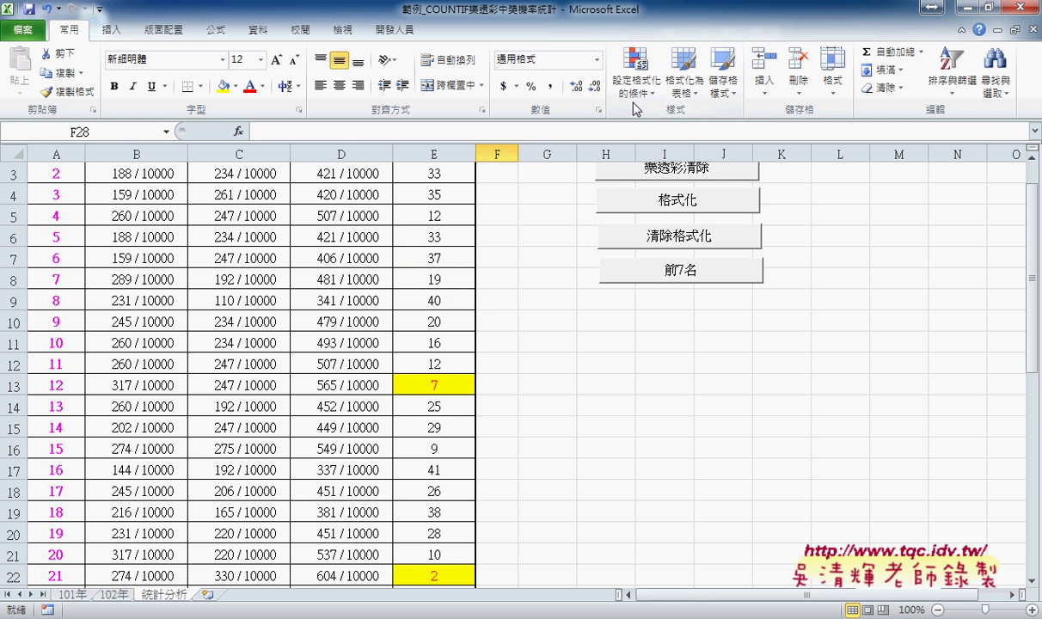
scroll(617, 138, up, 1)
click(643, 70)
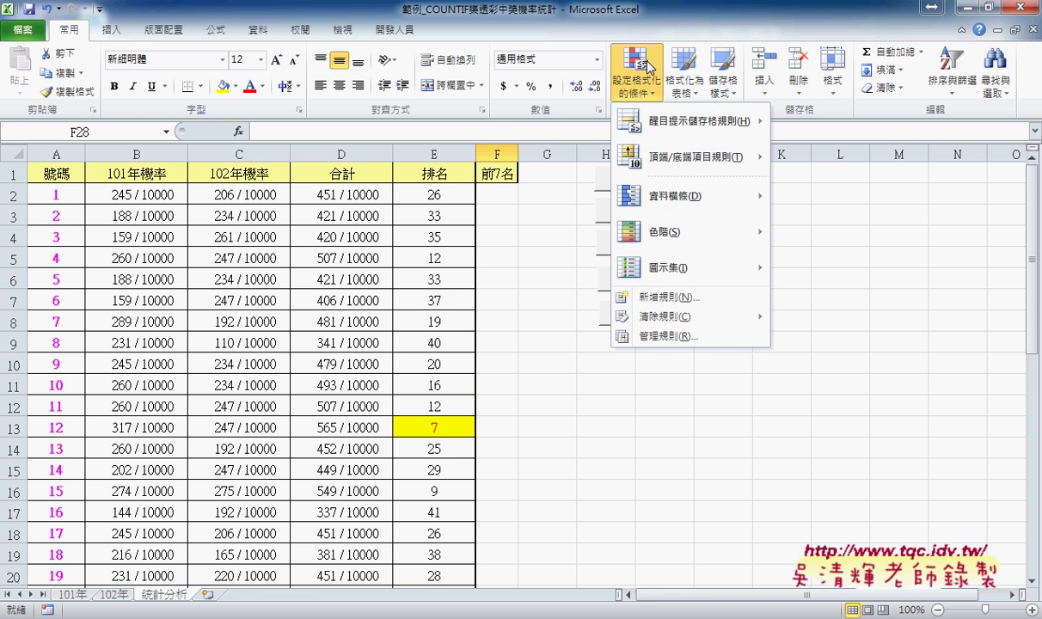
mouse_move(665, 324)
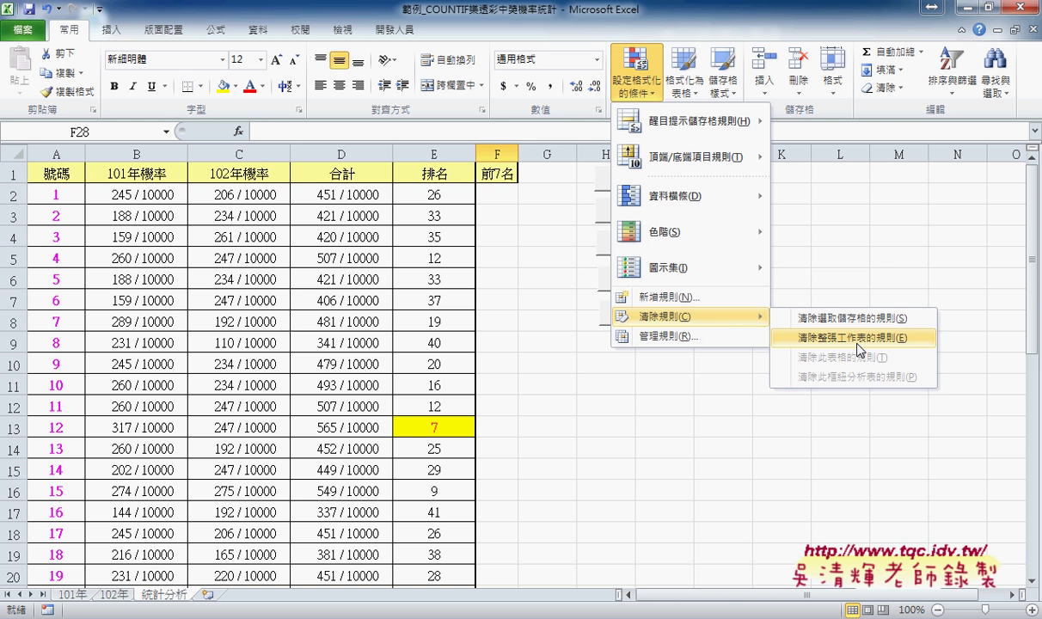
click(672, 467)
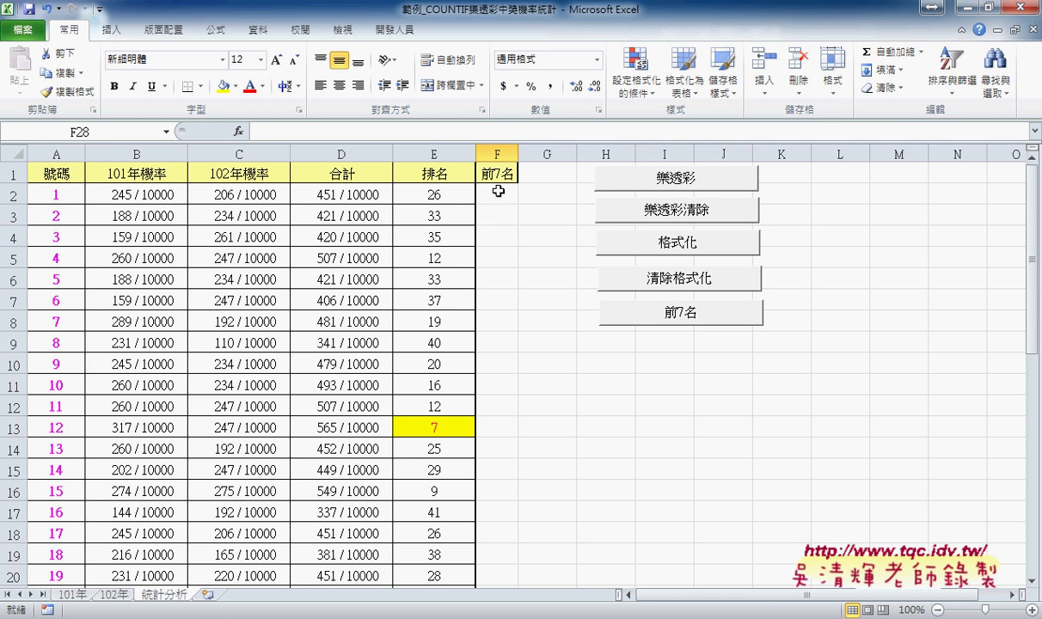
click(434, 426)
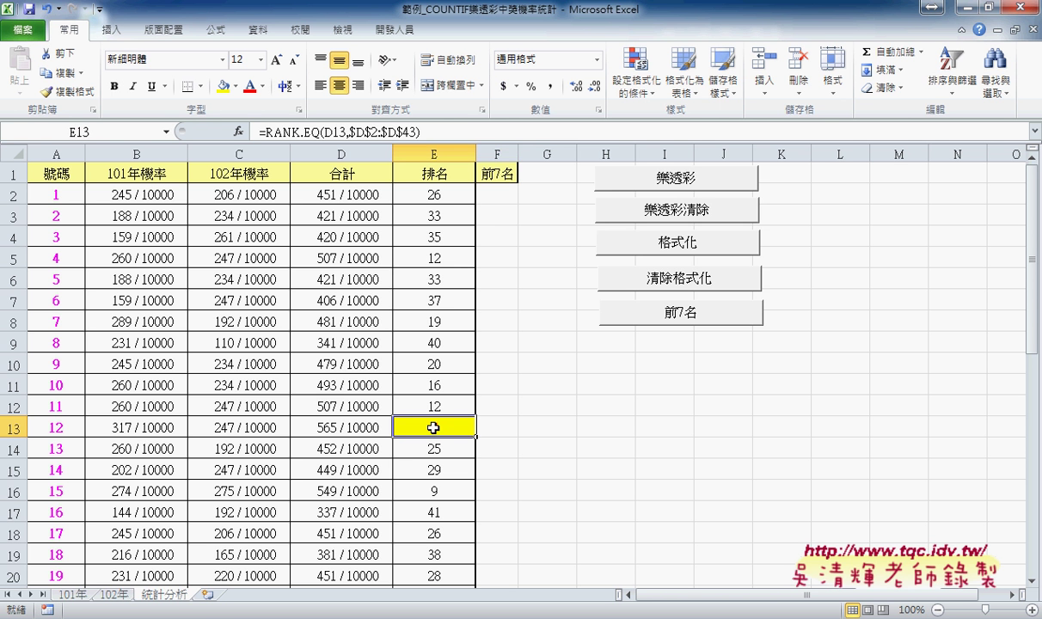
- Run the 前7名 macro from F2 to list 12, 21, 27, 28, 33, 34, 39, then check E13
click(487, 193)
click(695, 319)
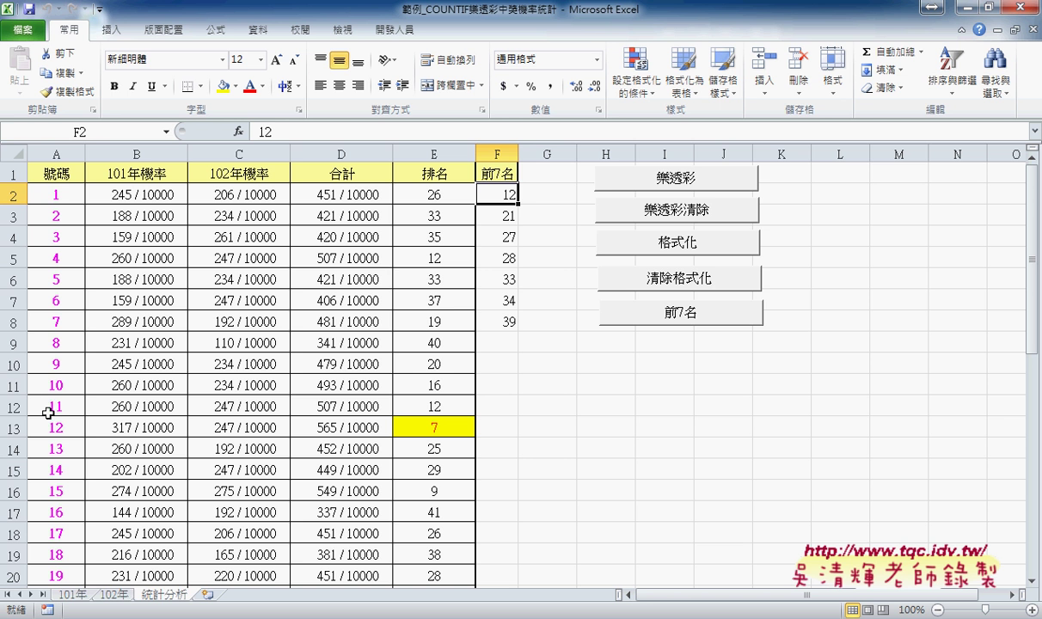
click(438, 430)
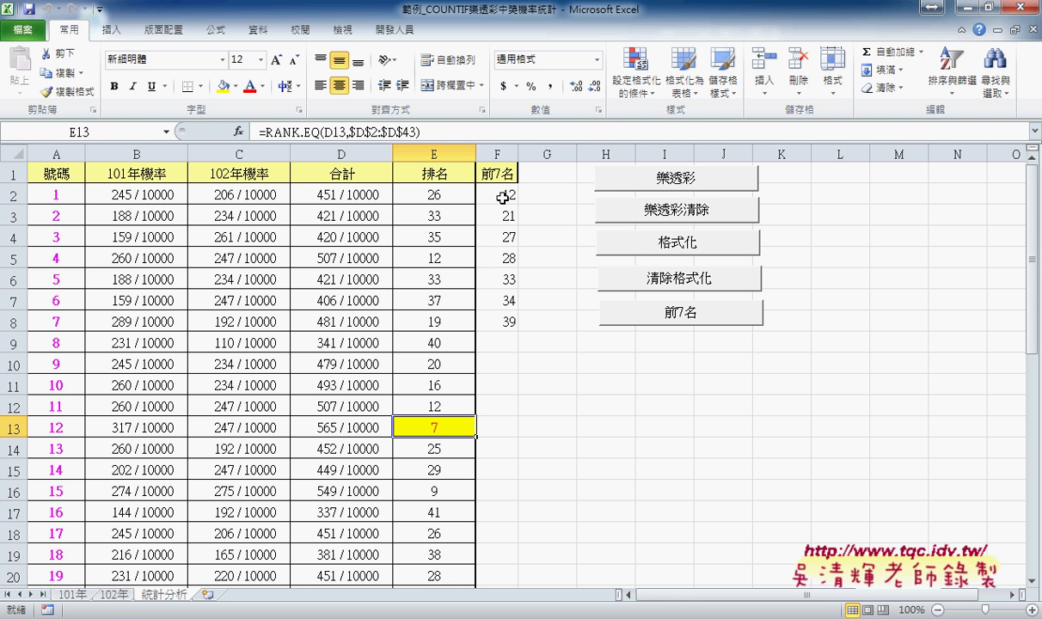
- Open the code of the macro assigned to the 前7名 button via Assign Macro > Edit
right_click(678, 316)
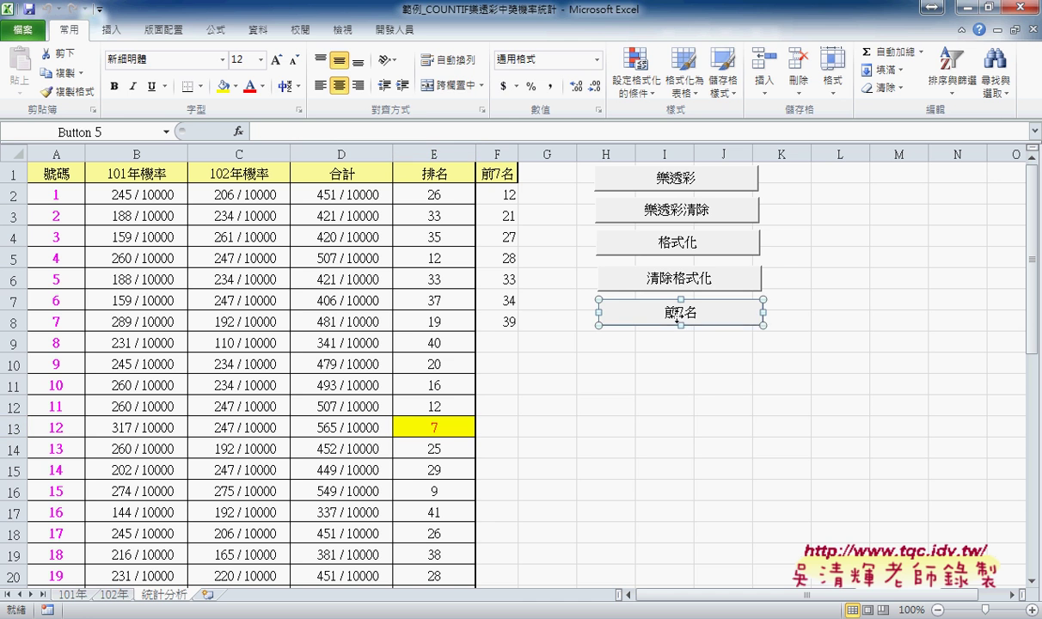
click(724, 455)
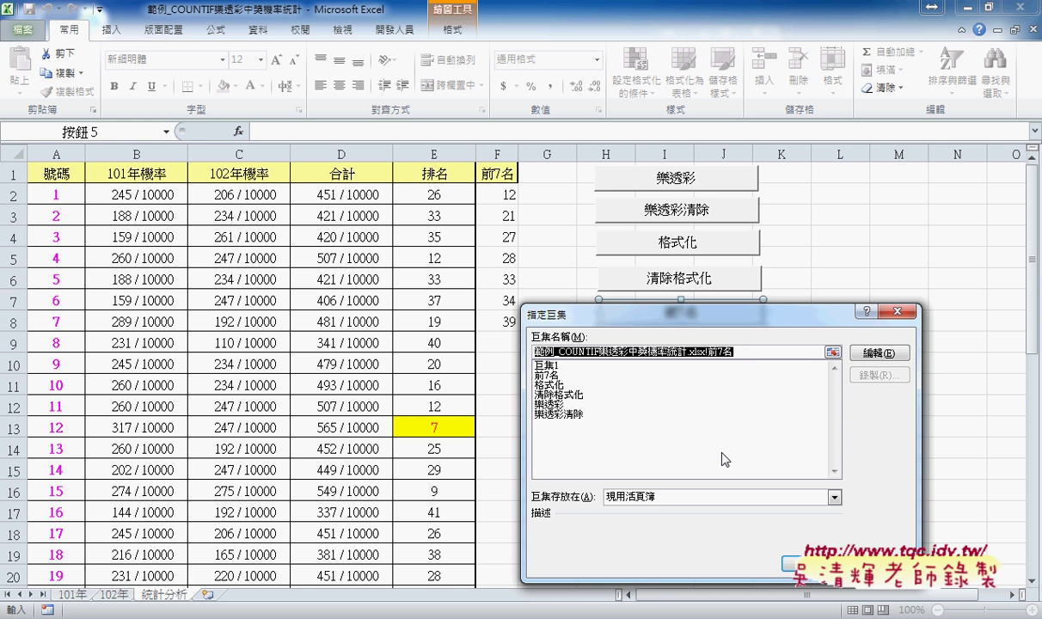
click(868, 352)
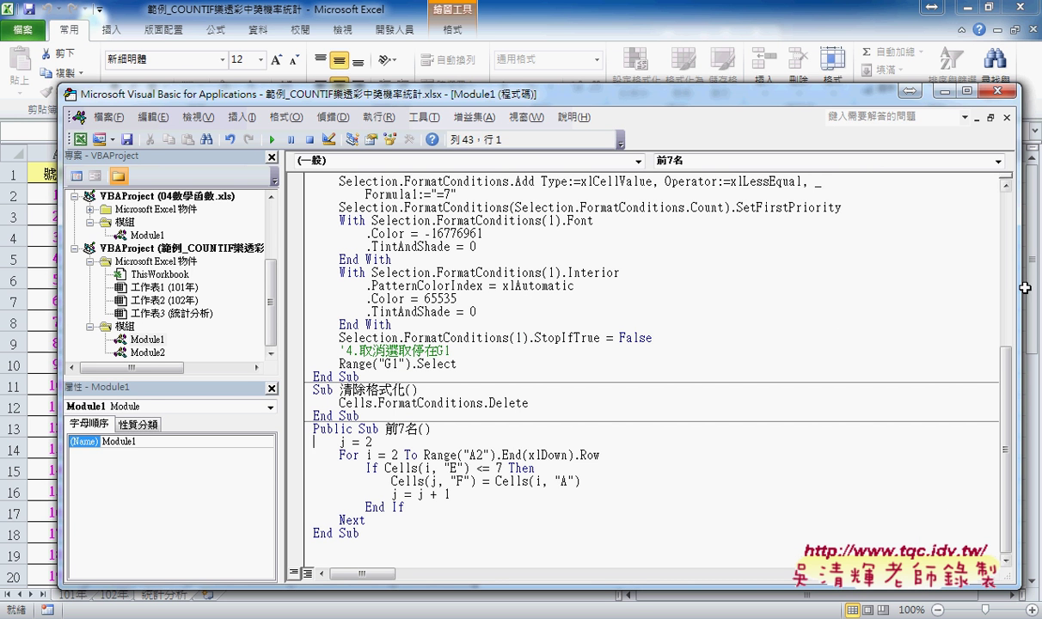
- Arrange the VBA window beside the sheet and highlight the j = 2 starting-row line
drag(1025, 287, 461, 240)
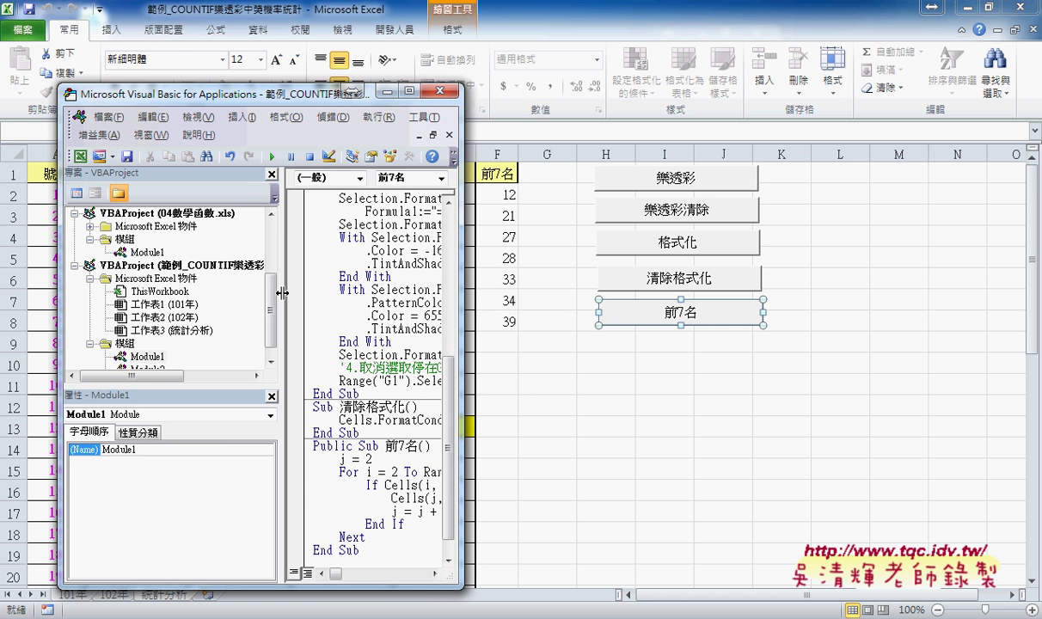
drag(282, 293, 91, 286)
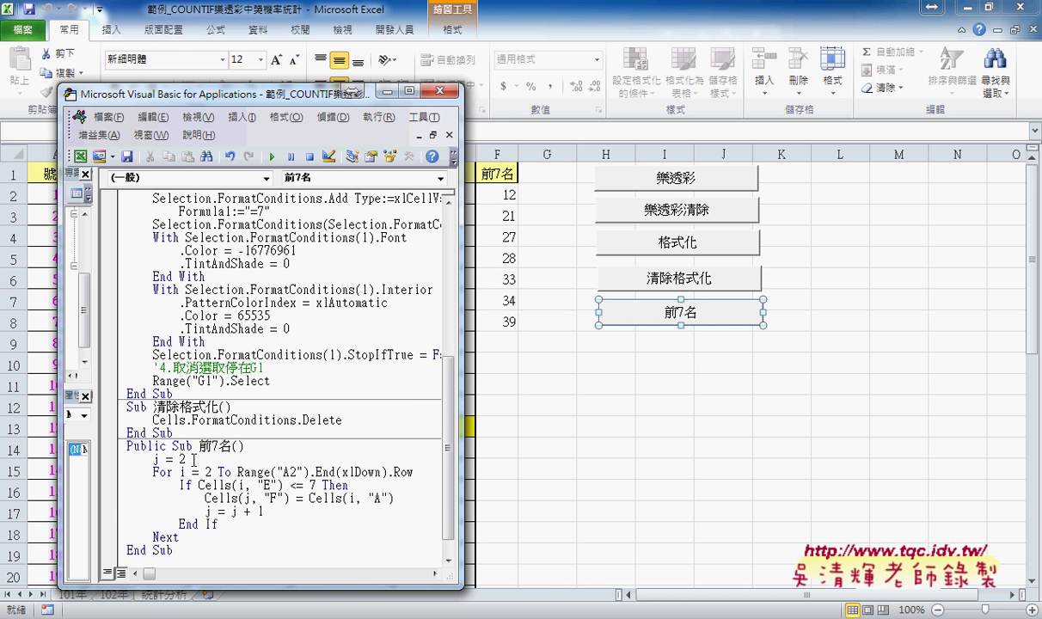
drag(186, 459, 147, 459)
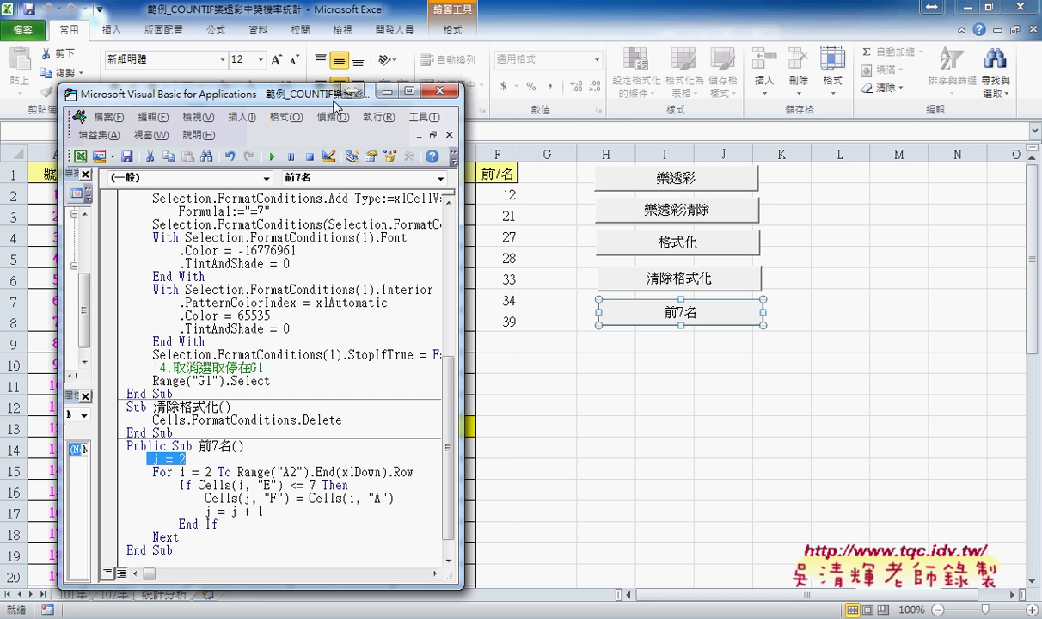
drag(289, 97, 828, 92)
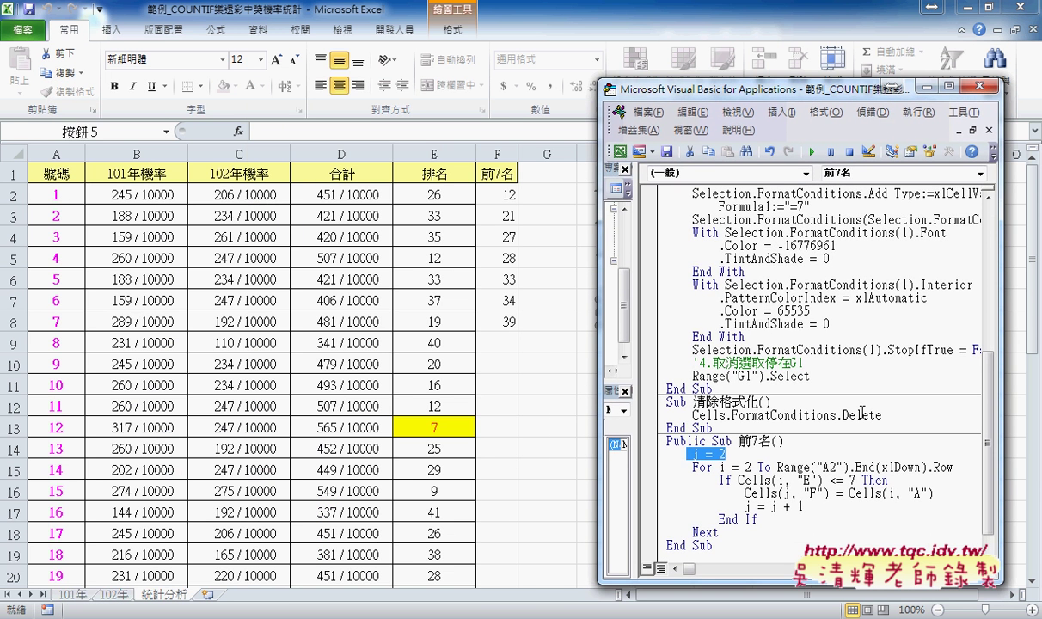
scroll(865, 440, down, 1)
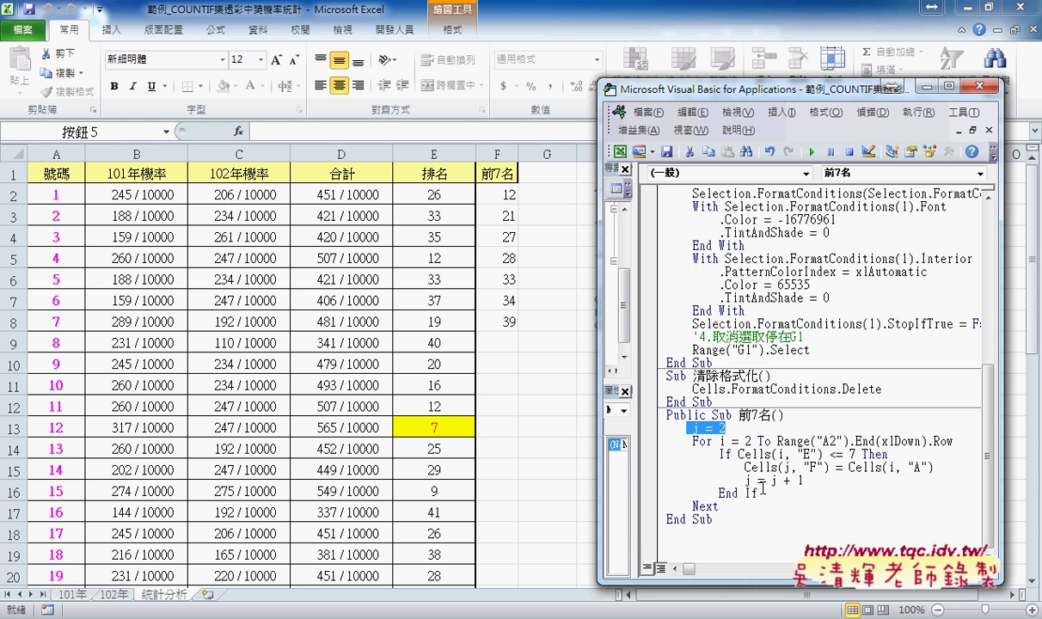
click(676, 427)
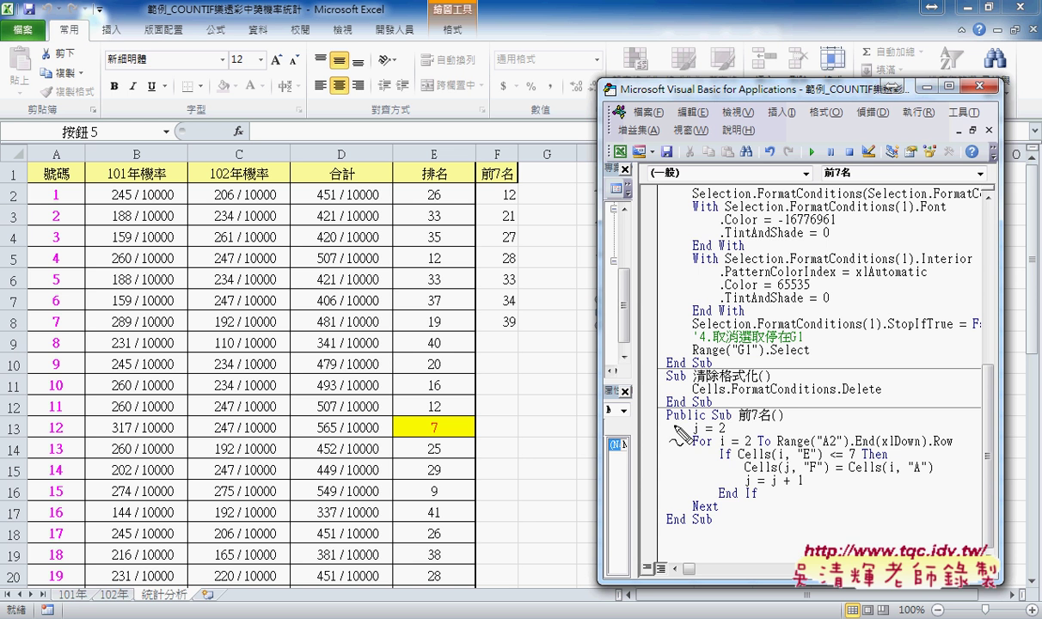
drag(727, 432, 691, 433)
drag(8, 182, 16, 203)
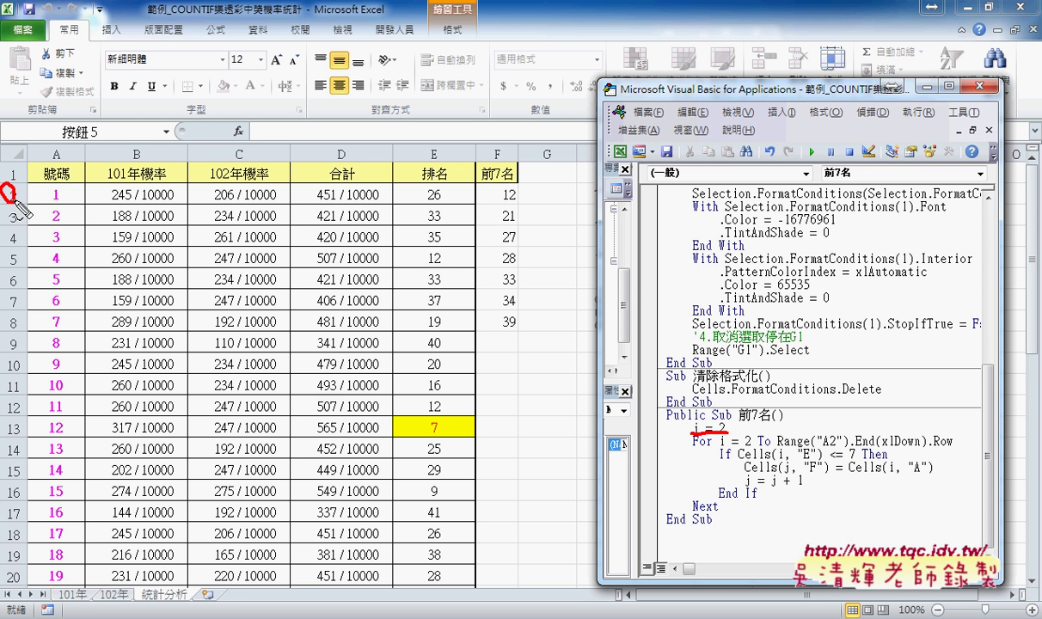
drag(494, 142, 502, 161)
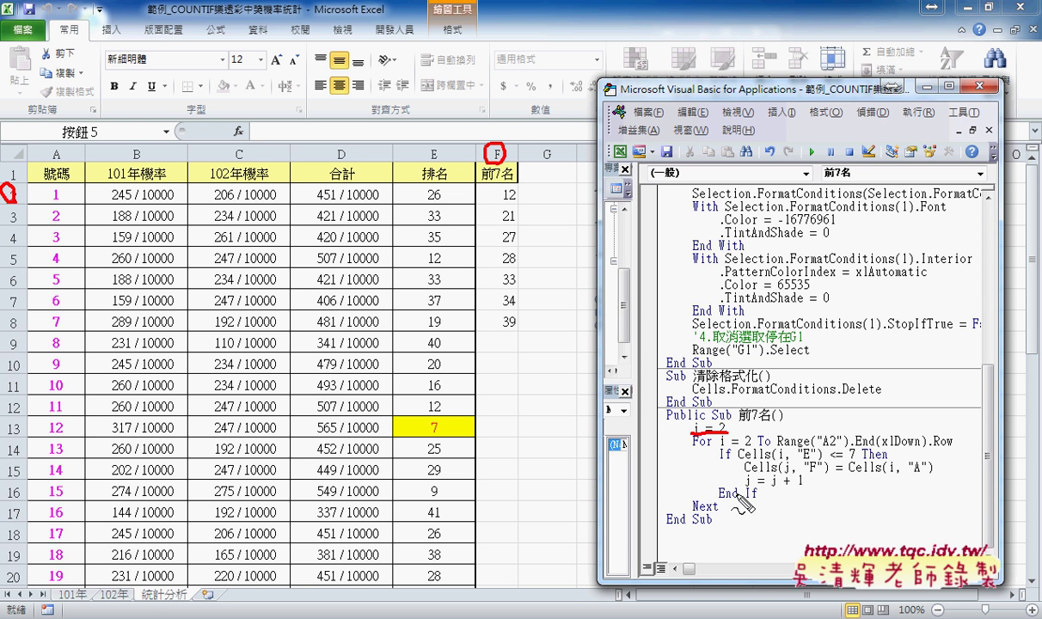
drag(744, 473, 825, 472)
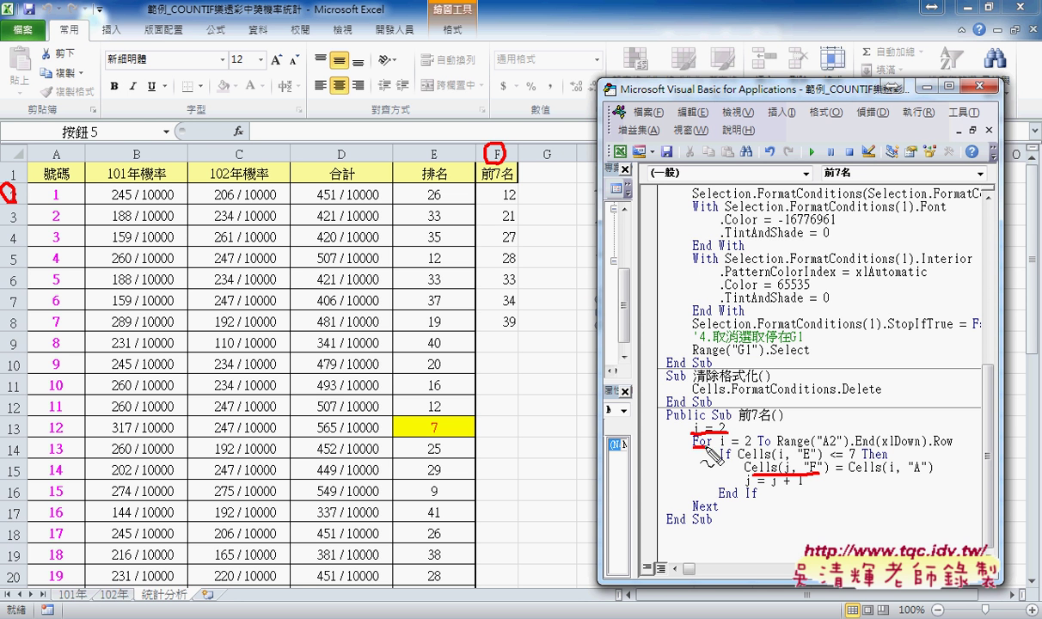
drag(692, 448, 730, 448)
drag(718, 461, 732, 463)
drag(438, 144, 447, 164)
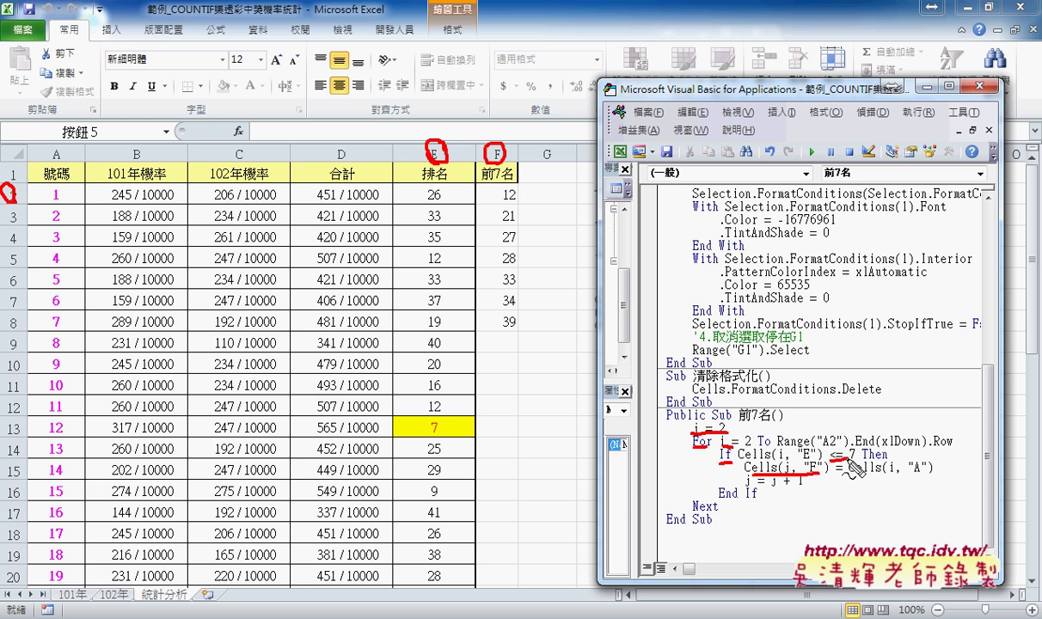
drag(829, 463, 912, 472)
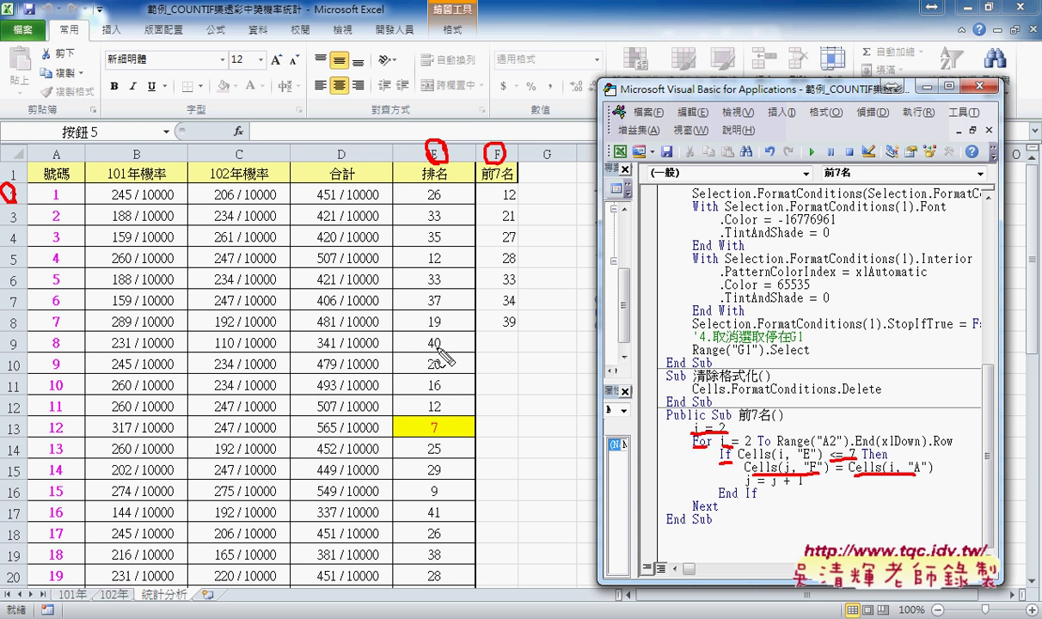
drag(524, 209, 530, 213)
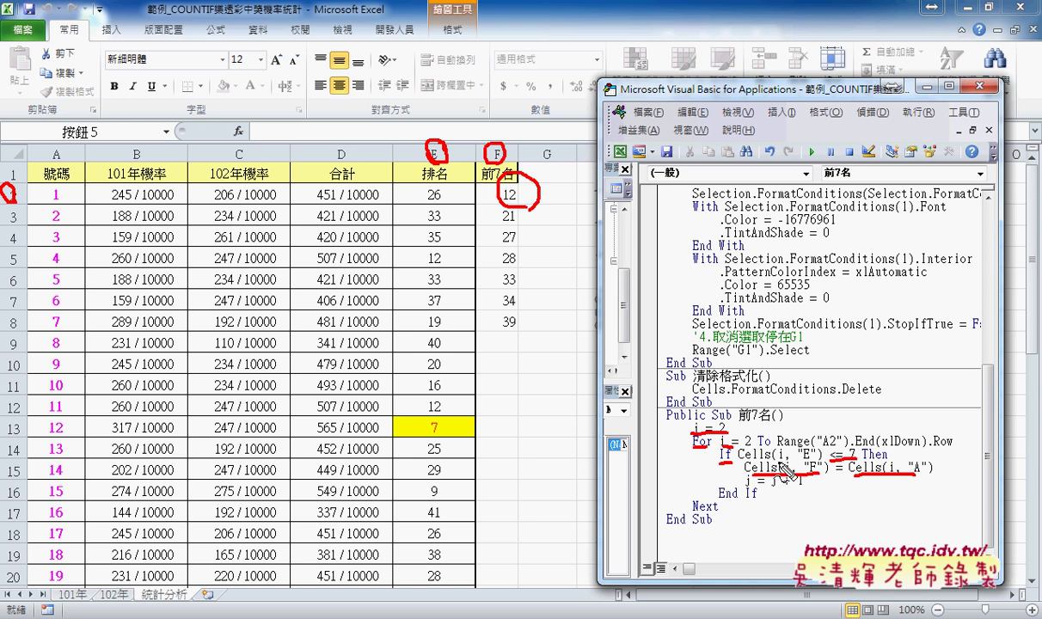
drag(762, 458, 757, 475)
drag(877, 462, 780, 463)
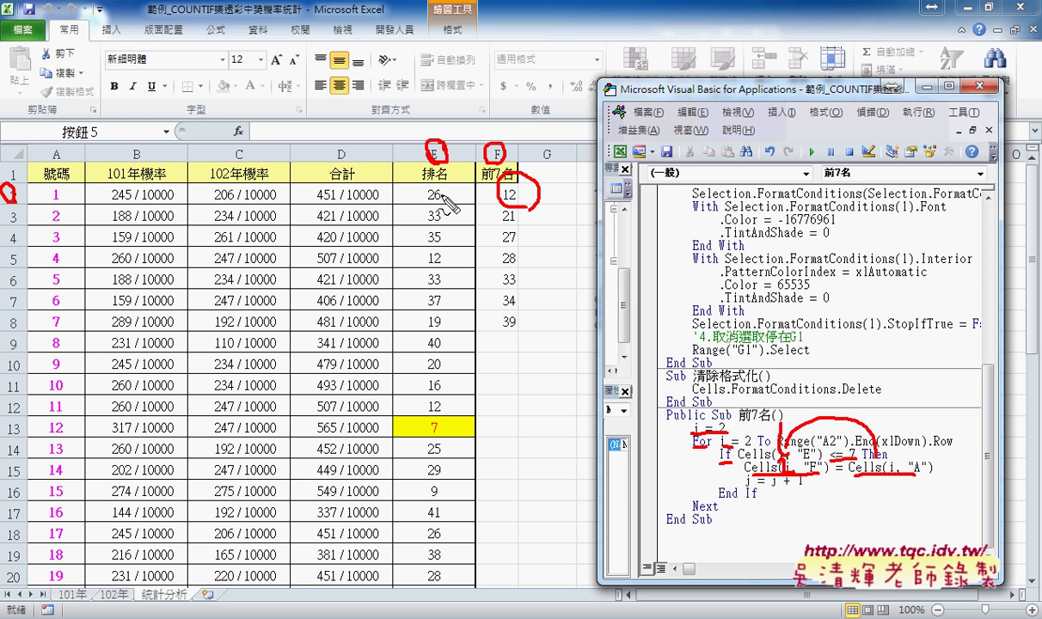
mouse_move(432, 426)
mouse_down()
mouse_move(434, 436)
mouse_move(492, 207)
mouse_up()
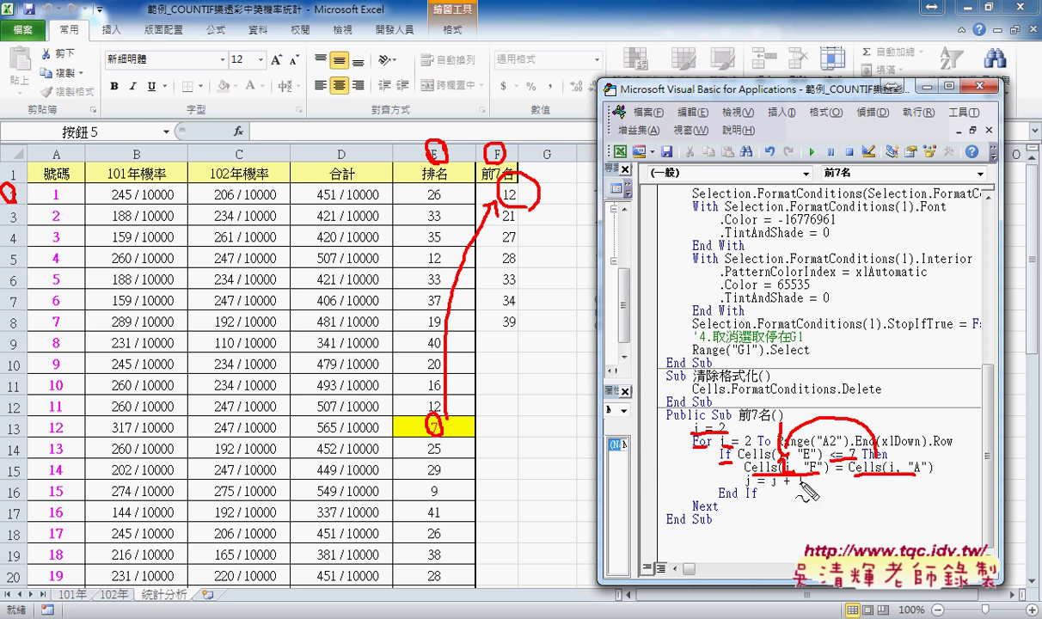
drag(744, 484, 752, 490)
drag(549, 183, 568, 205)
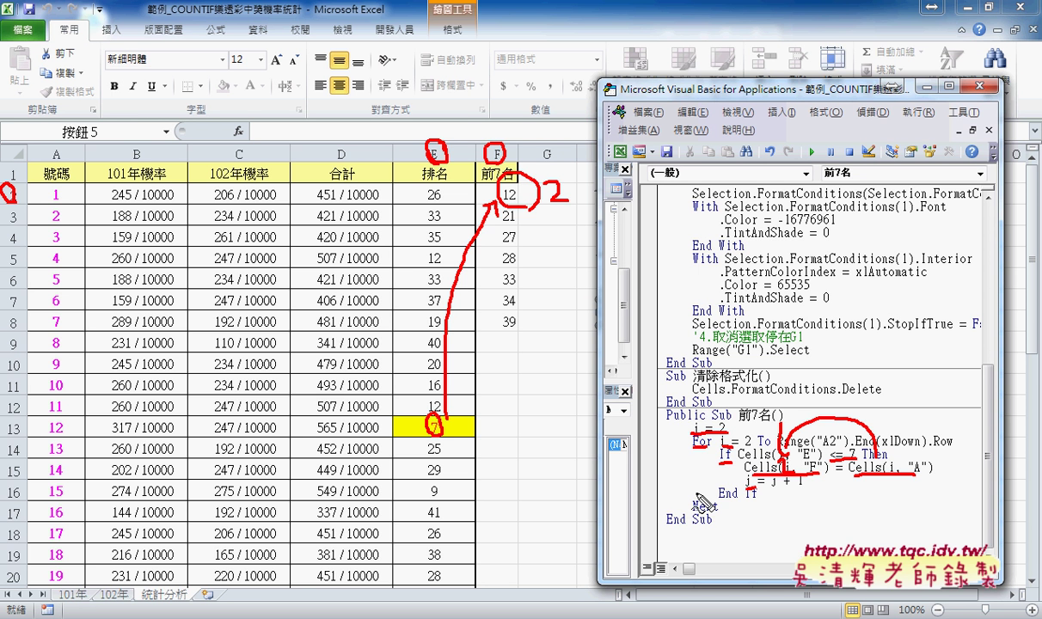
key(Escape)
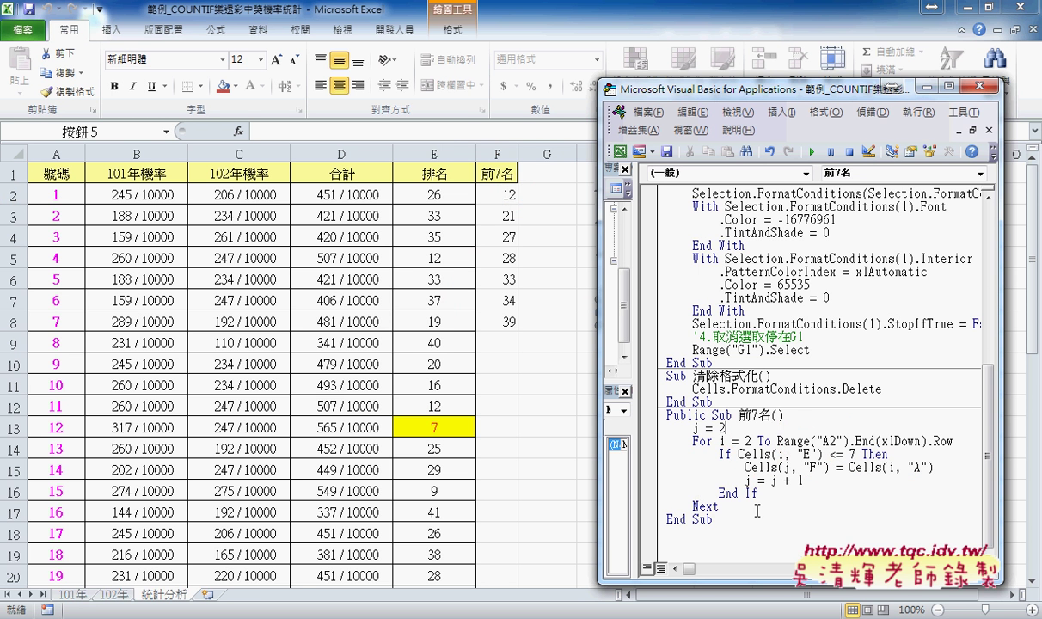
- Delete the old results in F2:F8 and rerun the 前7名 macro to refill them
drag(480, 191, 504, 315)
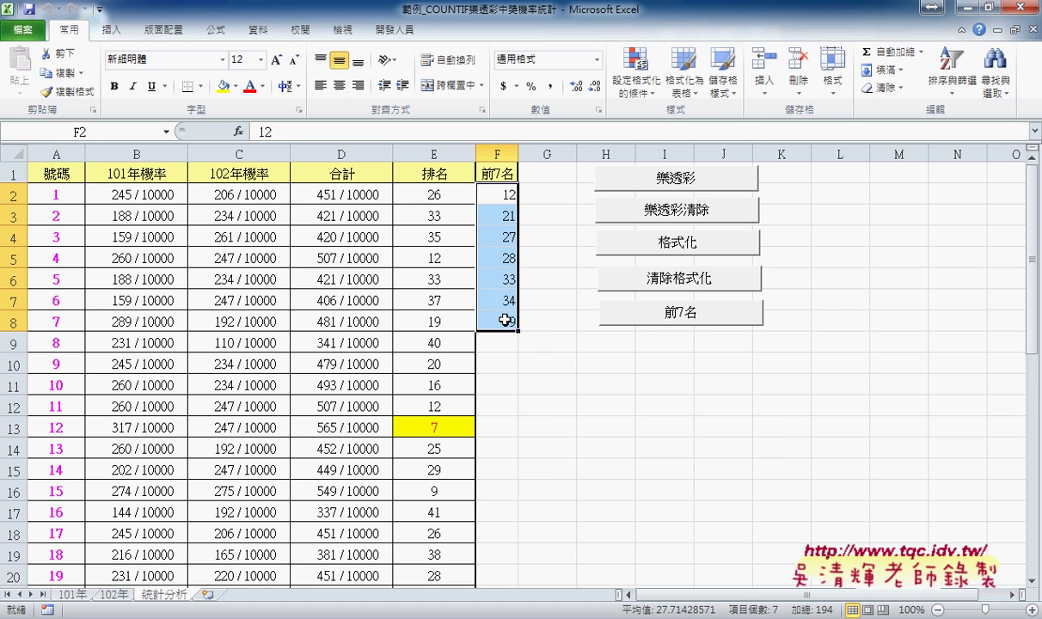
key(Delete)
click(702, 394)
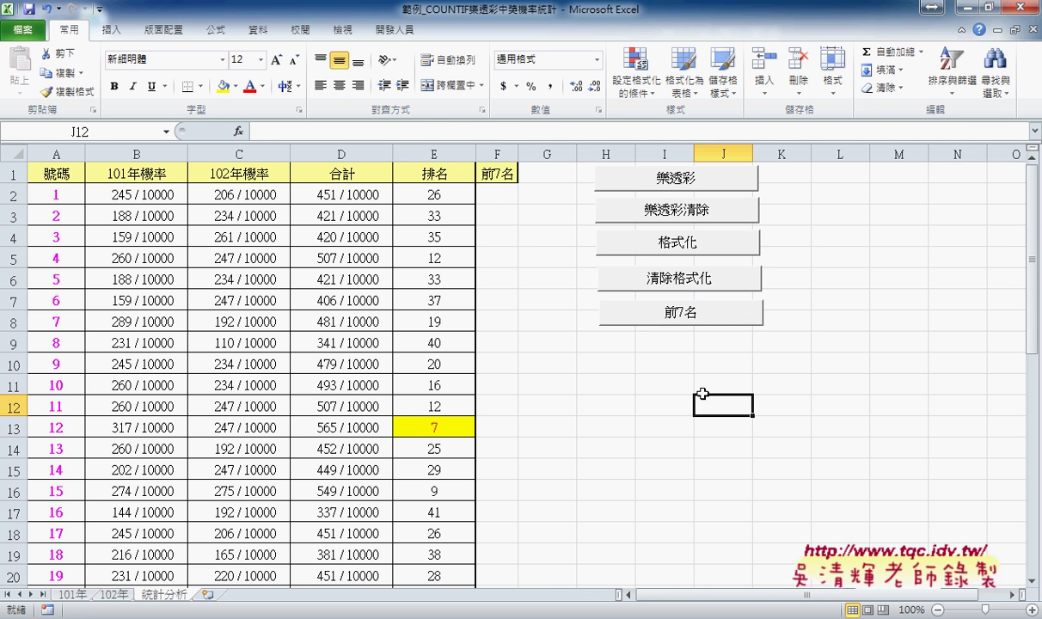
click(685, 319)
mouse_move(486, 192)
mouse_down()
mouse_move(501, 228)
mouse_move(511, 319)
mouse_up()
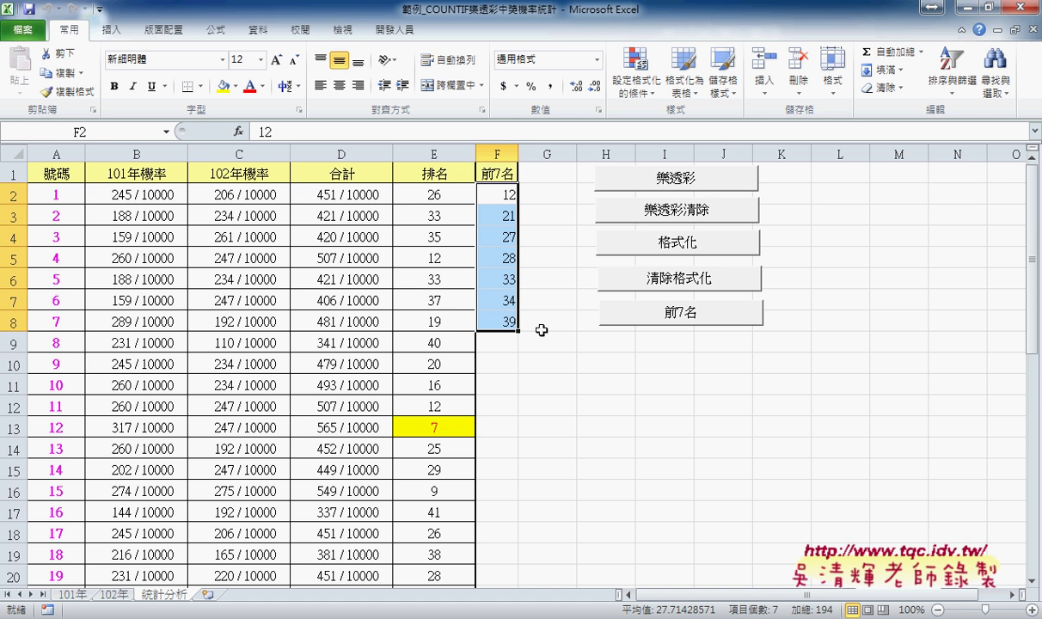
- Reselect F2:F8 to verify the results 12, 21, 27, 28, 33, 34 and 39
click(499, 370)
scroll(499, 370, down, 4)
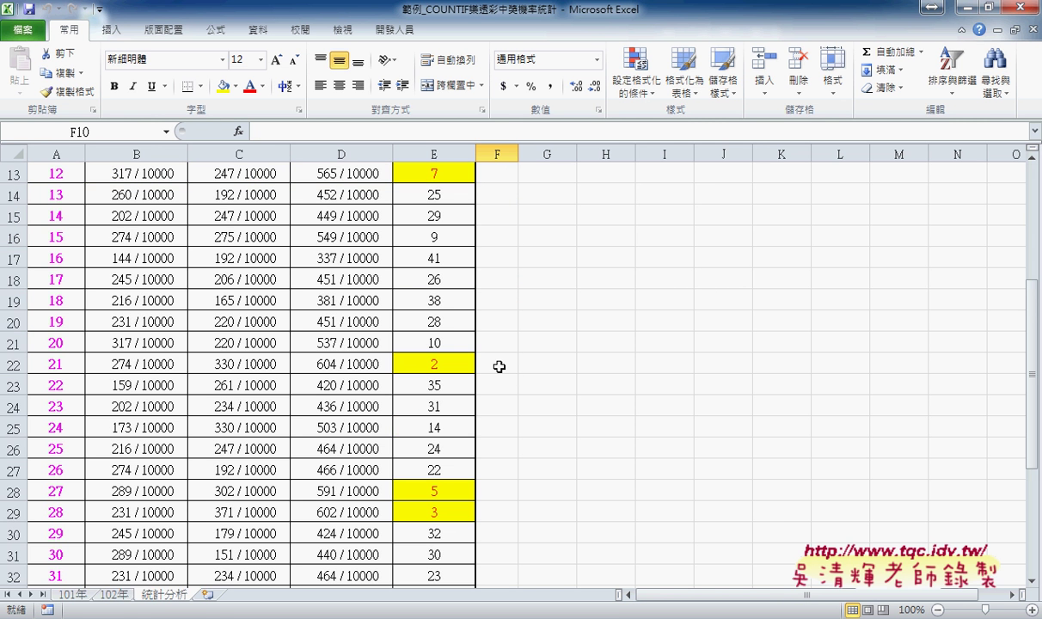
scroll(498, 368, down, 1)
scroll(498, 366, down, 2)
scroll(498, 366, down, 2)
scroll(498, 367, up, 4)
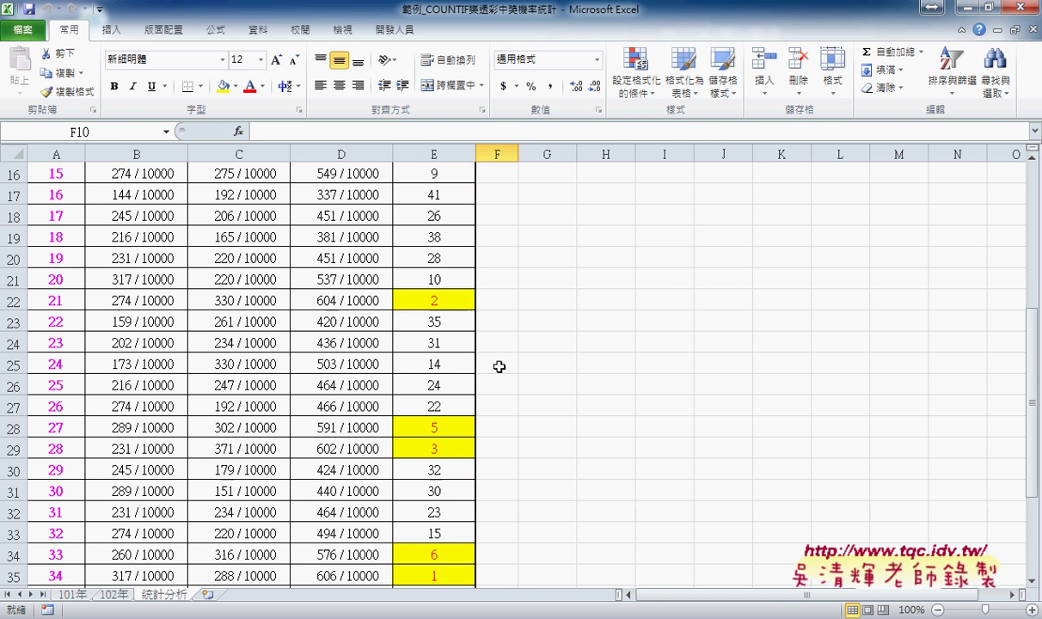
scroll(499, 366, up, 2)
scroll(498, 366, up, 3)
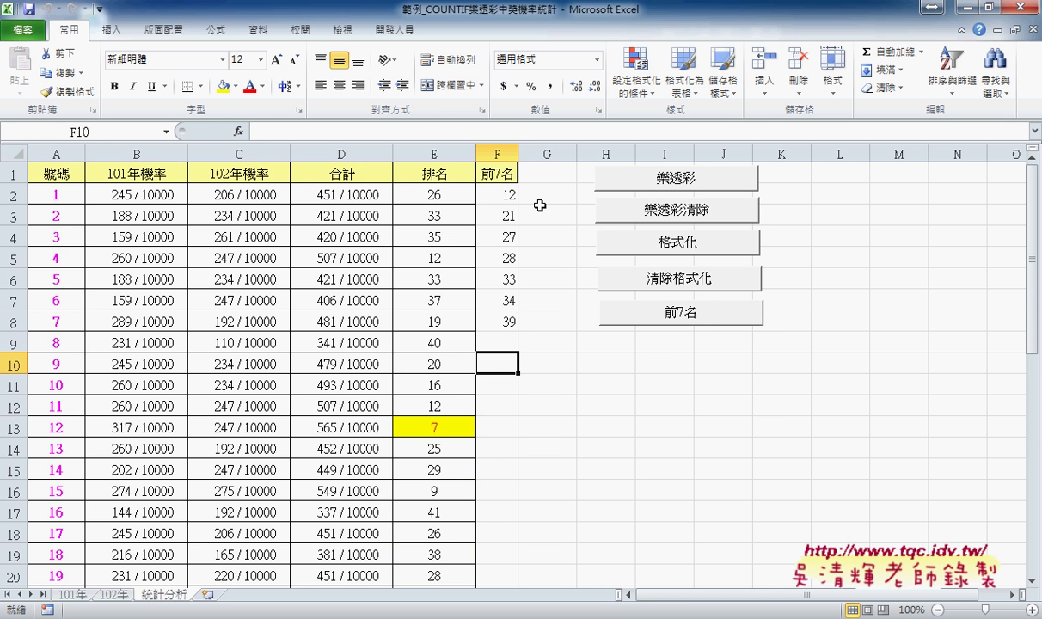
drag(497, 194, 498, 322)
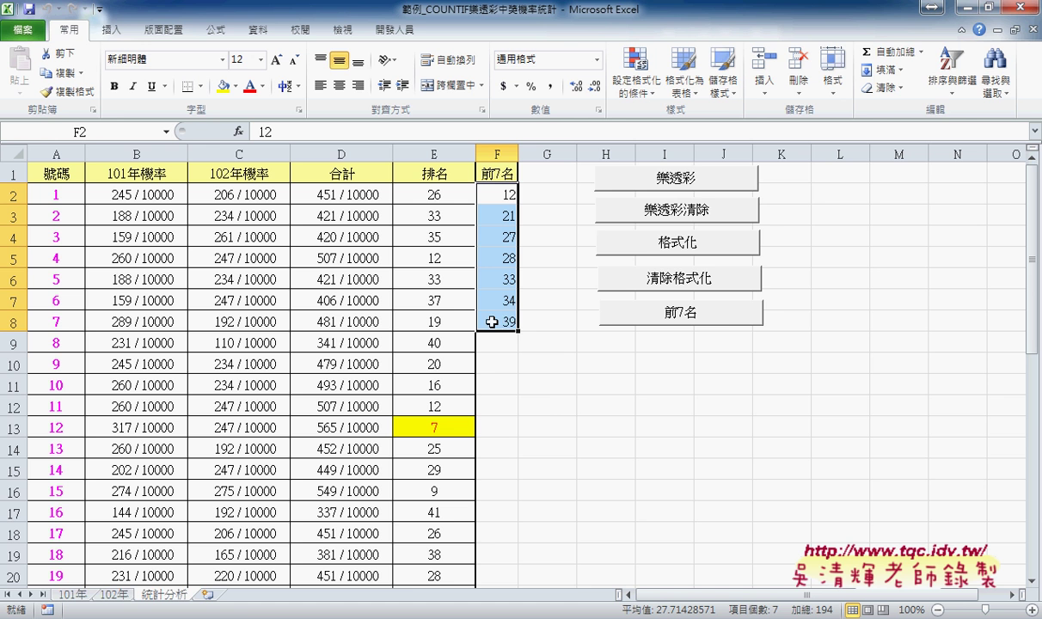
- In the 樂透彩程式碼 Google Doc, scroll down and select the whole Public Sub 前7名() code
click(257, 614)
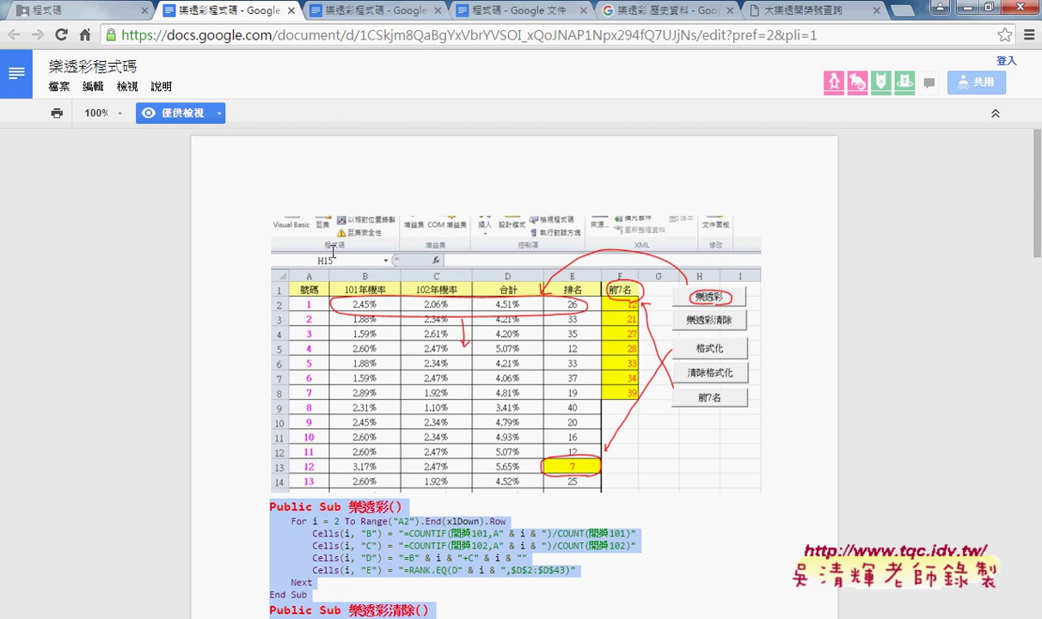
scroll(468, 366, down, 4)
scroll(446, 394, down, 2)
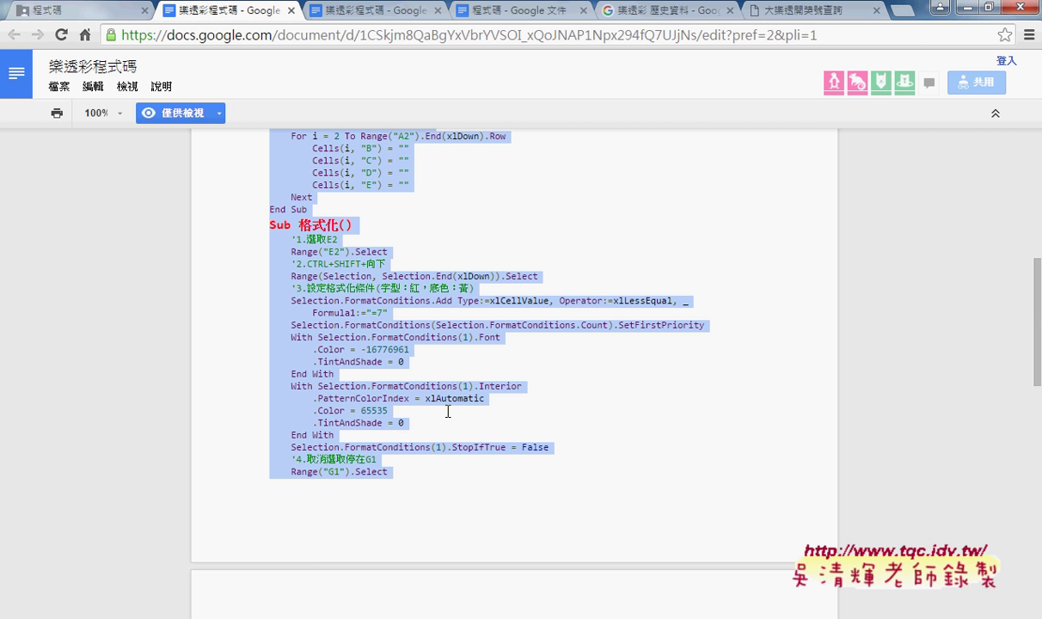
scroll(455, 406, down, 3)
scroll(447, 356, down, 1)
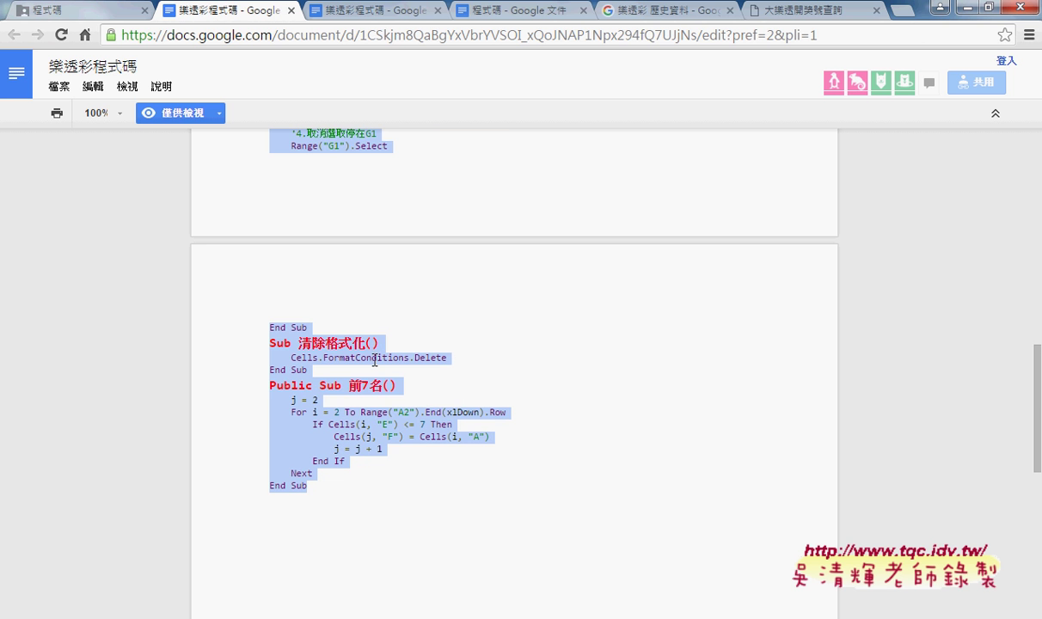
click(336, 493)
drag(324, 494, 254, 381)
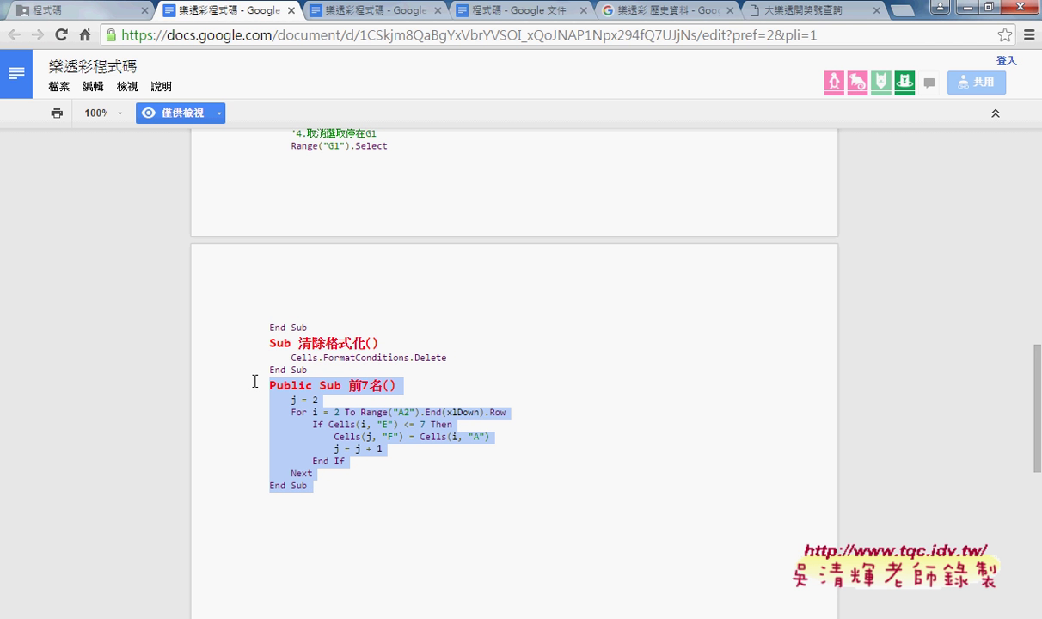